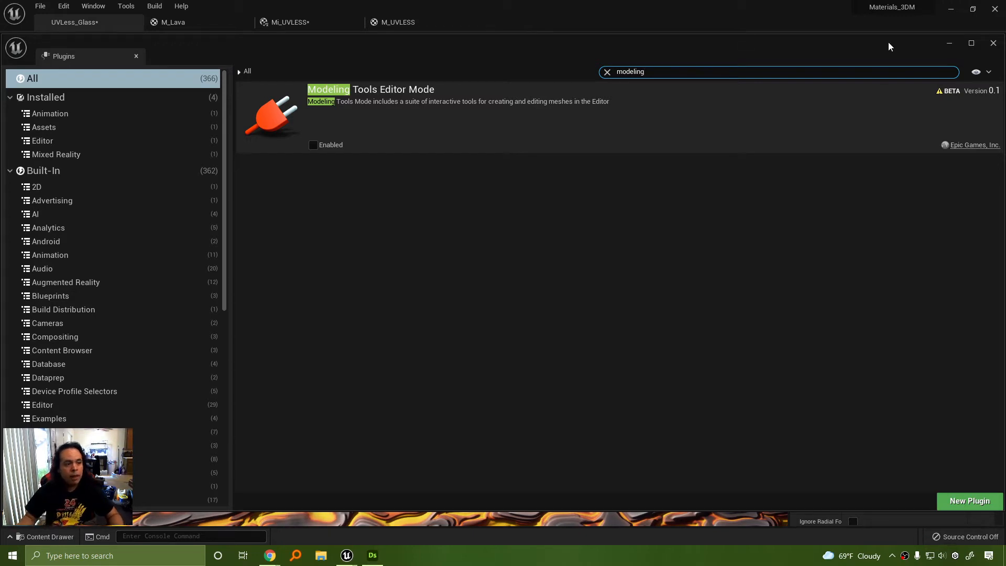
Step: Enable the Modeling Tools Editor Mode plugin and accept its beta-version warning
{"action": "left_click", "coordinate": [93, 6]}
{"action": "left_click", "coordinate": [126, 7]}
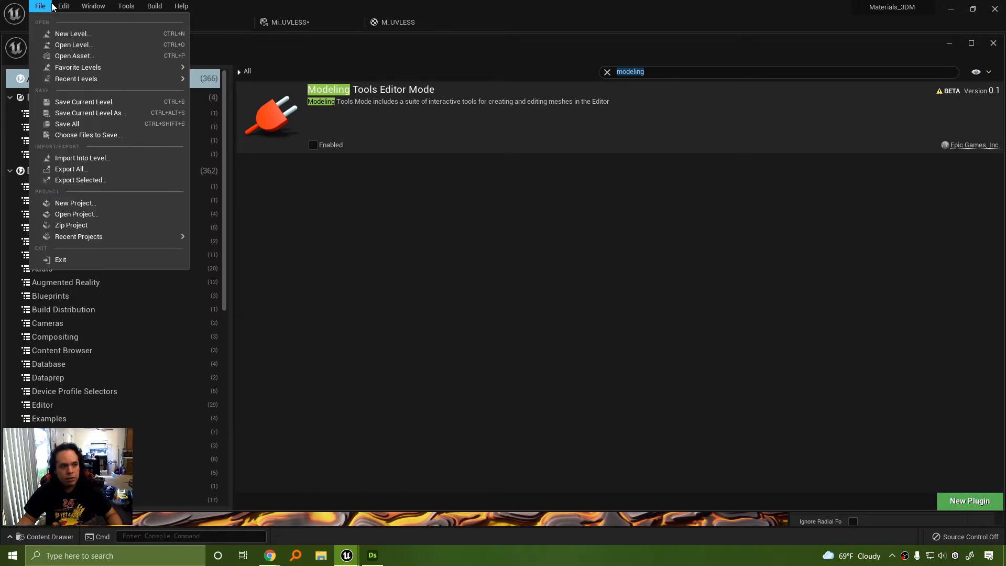
{"action": "mouse_move", "coordinate": [64, 8]}
{"action": "left_click", "coordinate": [492, 275]}
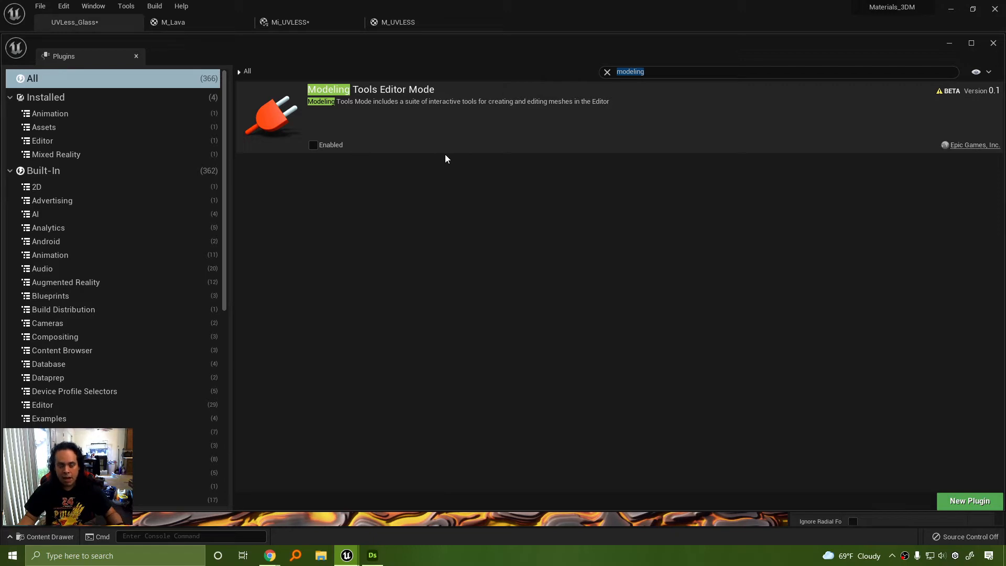
{"action": "left_click", "coordinate": [313, 145]}
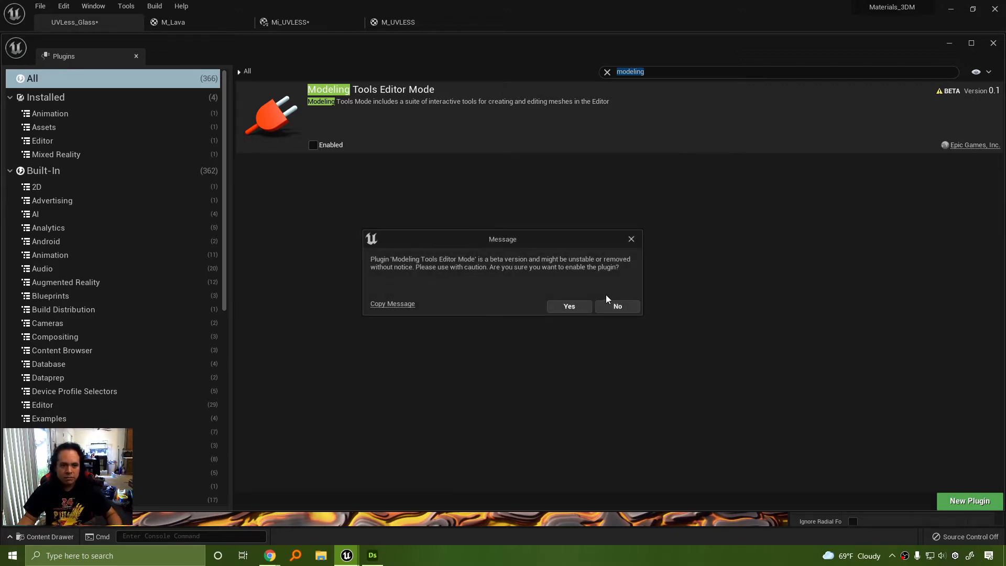
{"action": "left_click", "coordinate": [568, 306]}
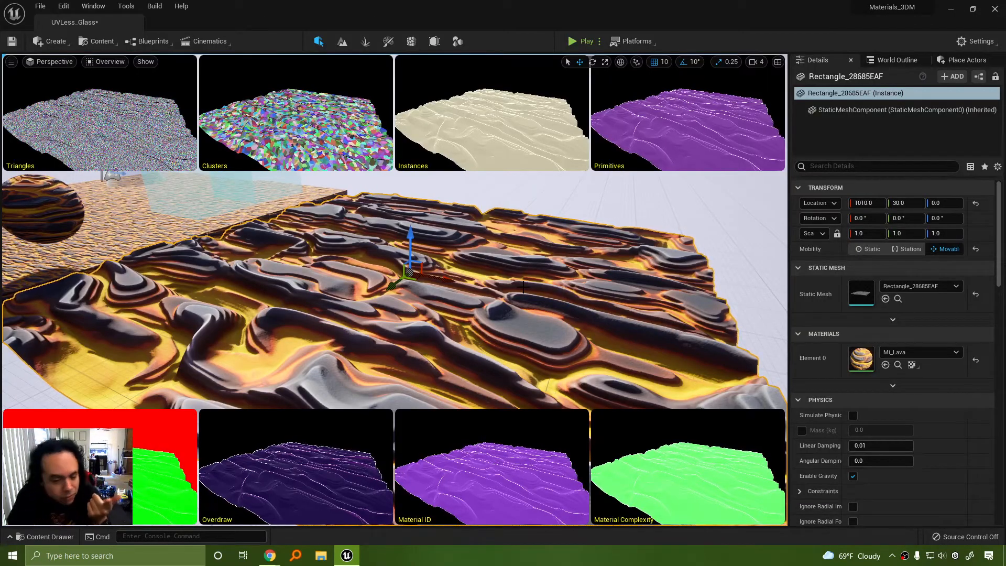
Step: Inspect the lava mesh in Wireframe view mode and return the viewport to Lit
{"action": "right_click_drag", "start_coordinate": [356, 150], "coordinate": [365, 158]}
{"action": "right_click_drag", "start_coordinate": [509, 257], "coordinate": [509, 257]}
{"action": "left_click", "coordinate": [106, 62]}
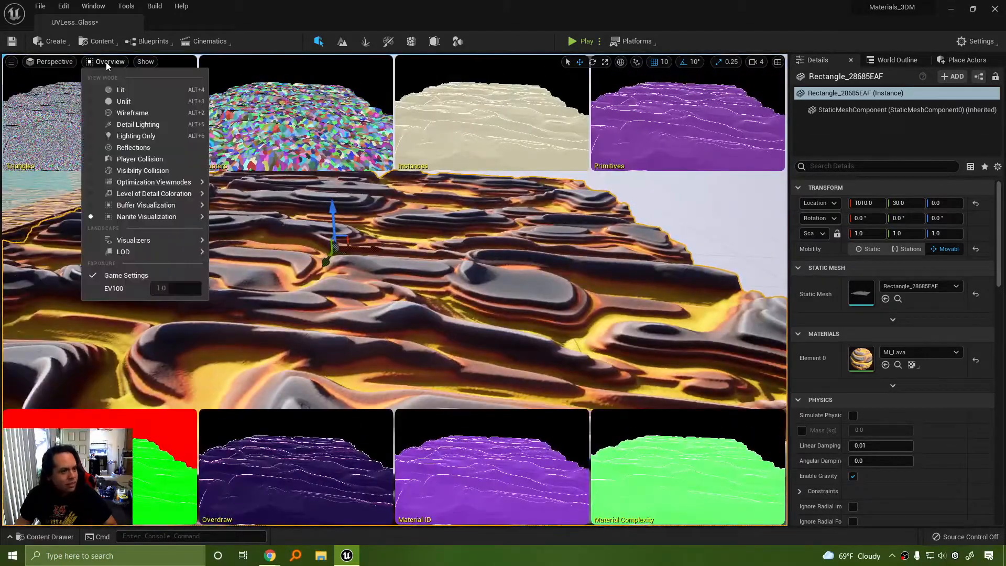
{"action": "left_click", "coordinate": [138, 116]}
{"action": "right_click_drag", "start_coordinate": [138, 120], "coordinate": [198, 111]}
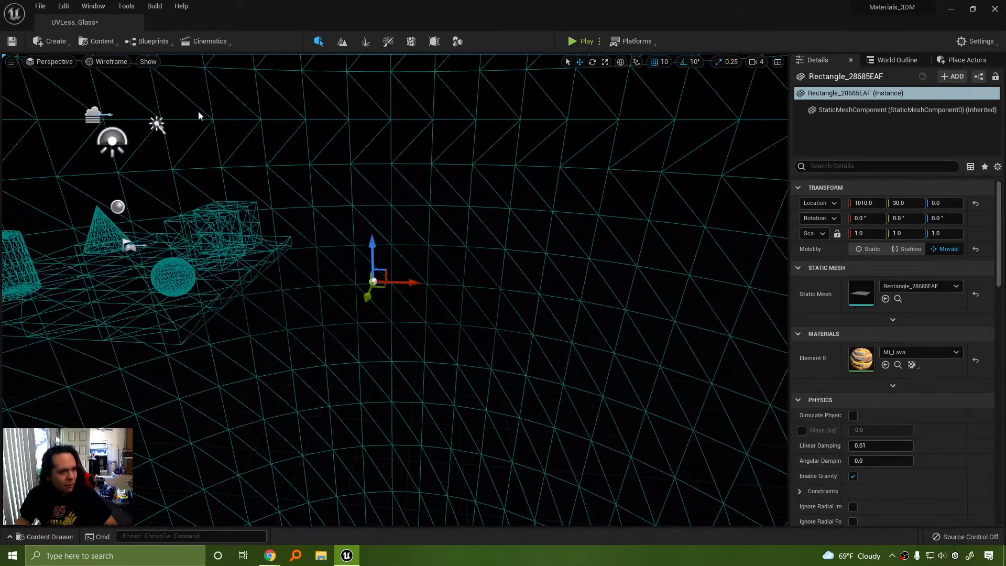
{"action": "left_click", "coordinate": [107, 64]}
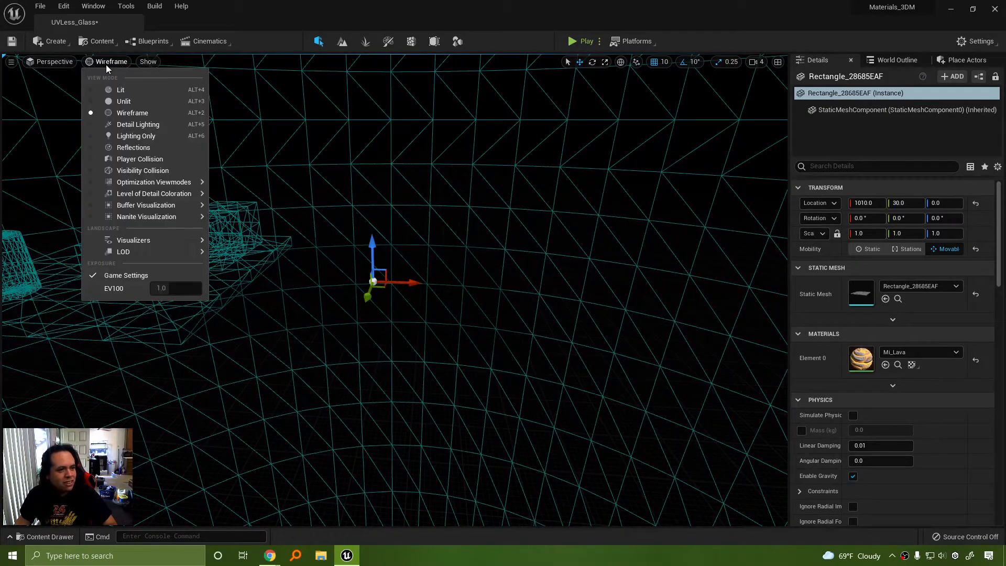
{"action": "left_click", "coordinate": [129, 92]}
{"action": "right_click_drag", "start_coordinate": [129, 93], "coordinate": [129, 92]}
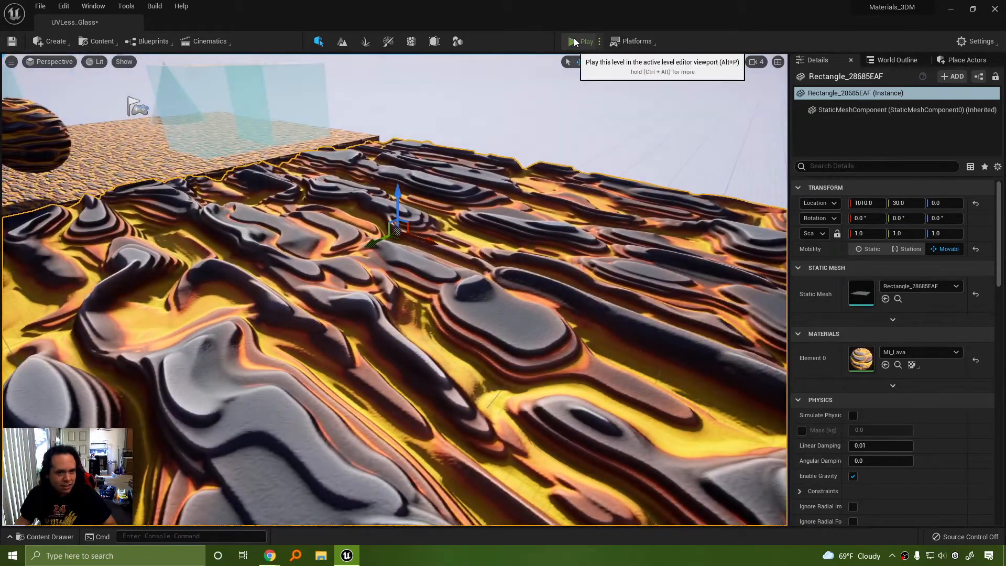
Step: Play the level in the viewport, fly around the lava mesh to inspect its surface, and stop the session
{"action": "left_click", "coordinate": [572, 41]}
{"action": "left_click", "coordinate": [612, 131]}
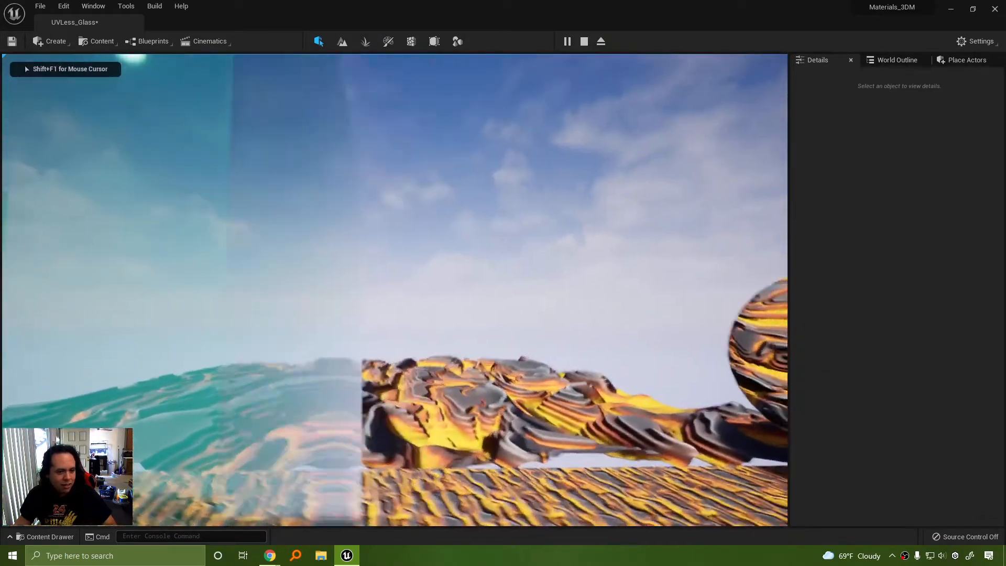
{"action": "key", "text": "s"}
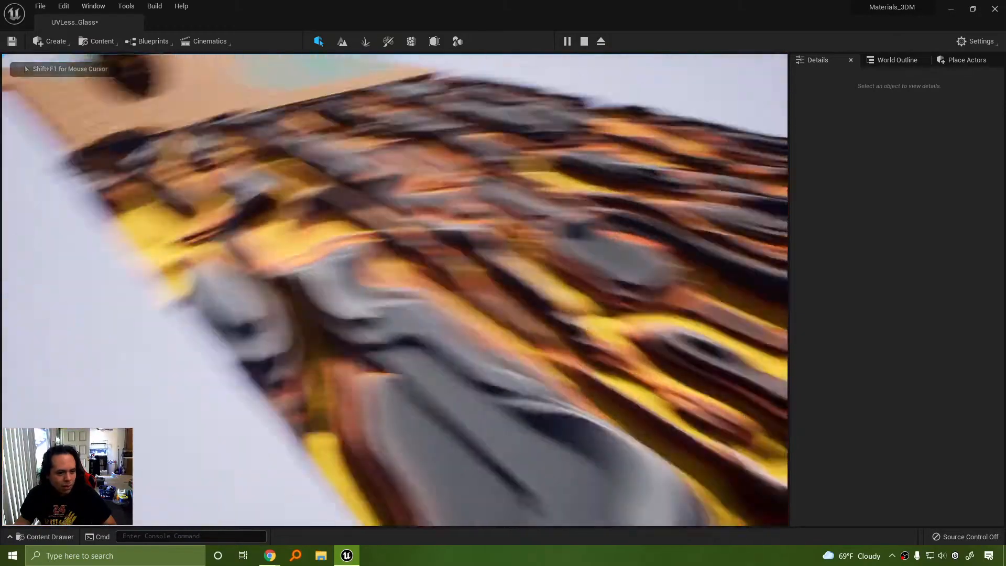
{"action": "key", "text": "w"}
{"action": "key", "text": "s"}
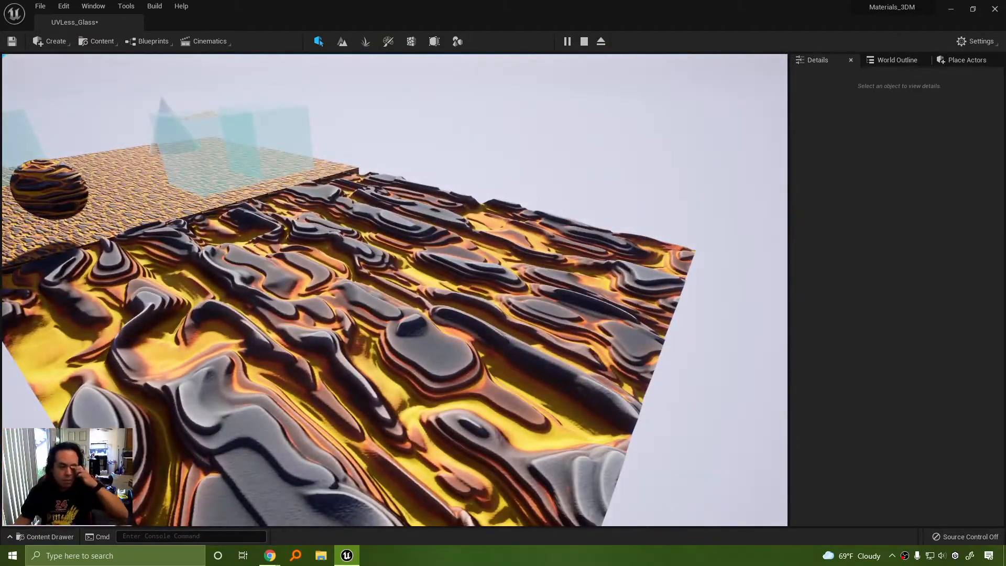
{"action": "key", "text": "w"}
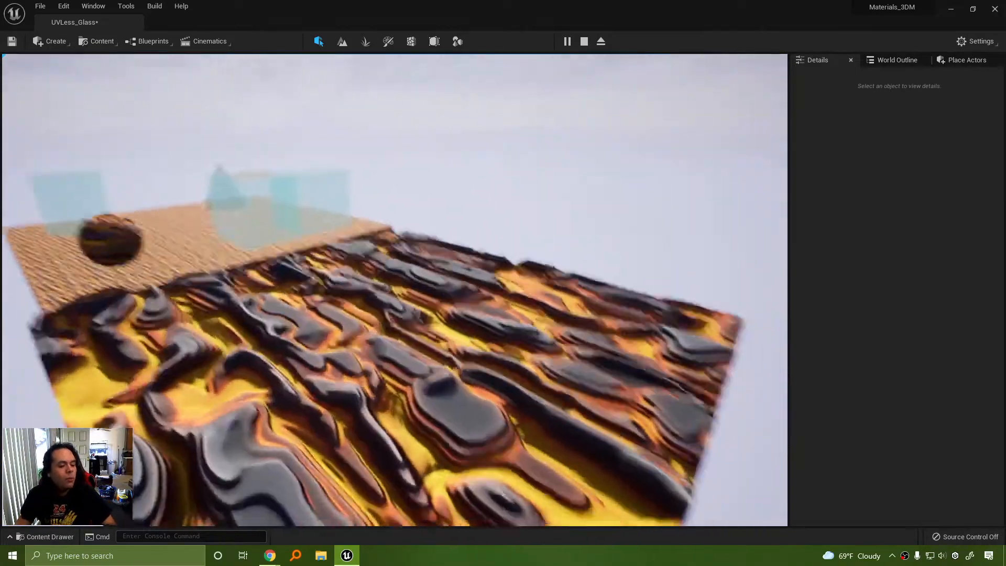
{"action": "key", "text": "s"}
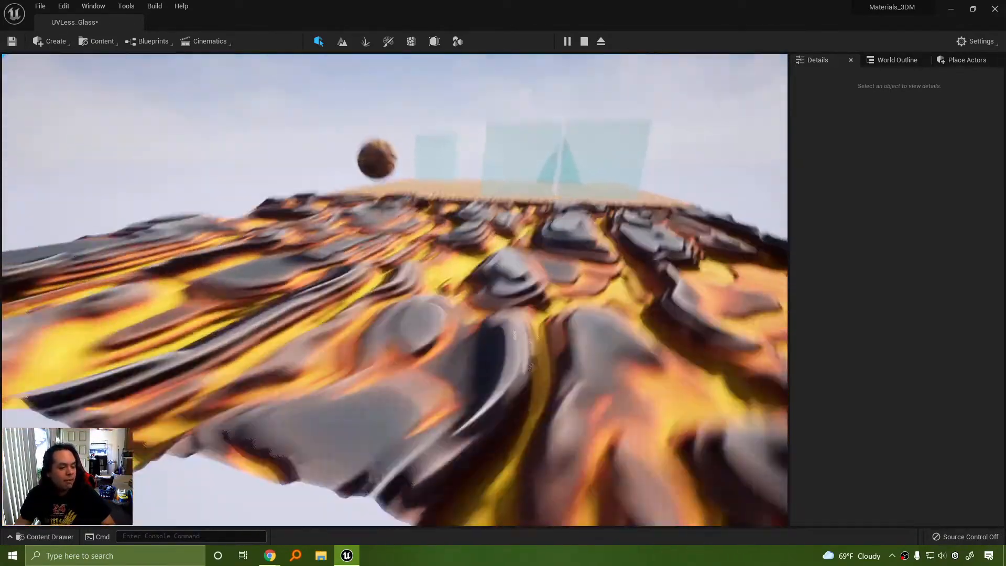
{"action": "key", "text": "a"}
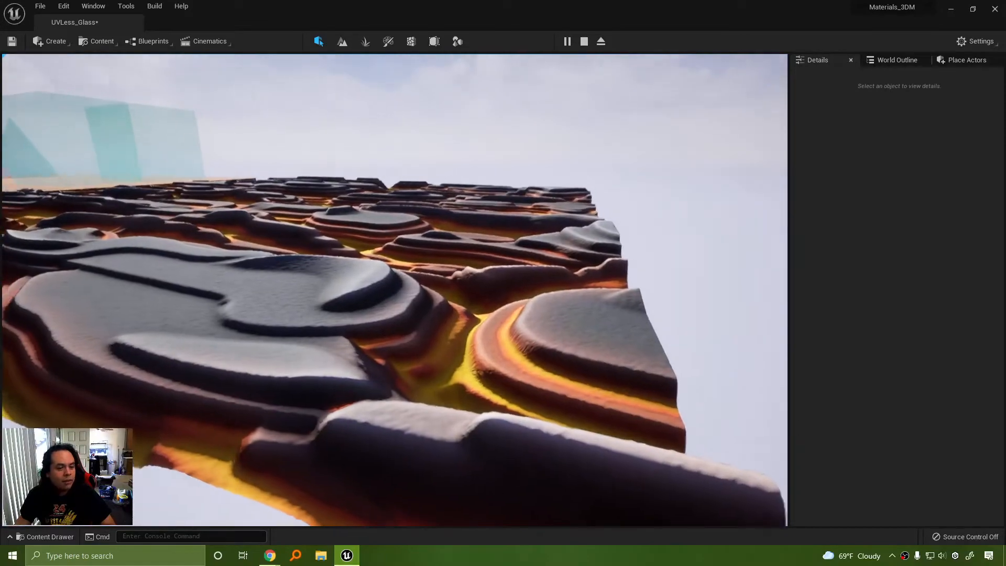
{"action": "key", "text": "Escape"}
Step: Set the position grid snap size to 100
{"action": "right_click_drag", "start_coordinate": [370, 205], "coordinate": [382, 250]}
{"action": "key", "text": "s"}
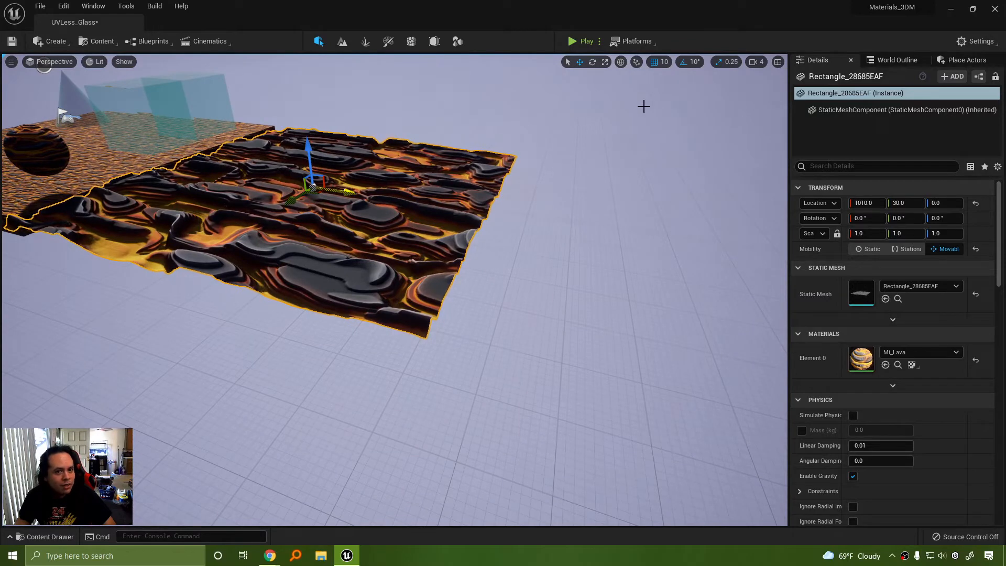
{"action": "left_click", "coordinate": [661, 67]}
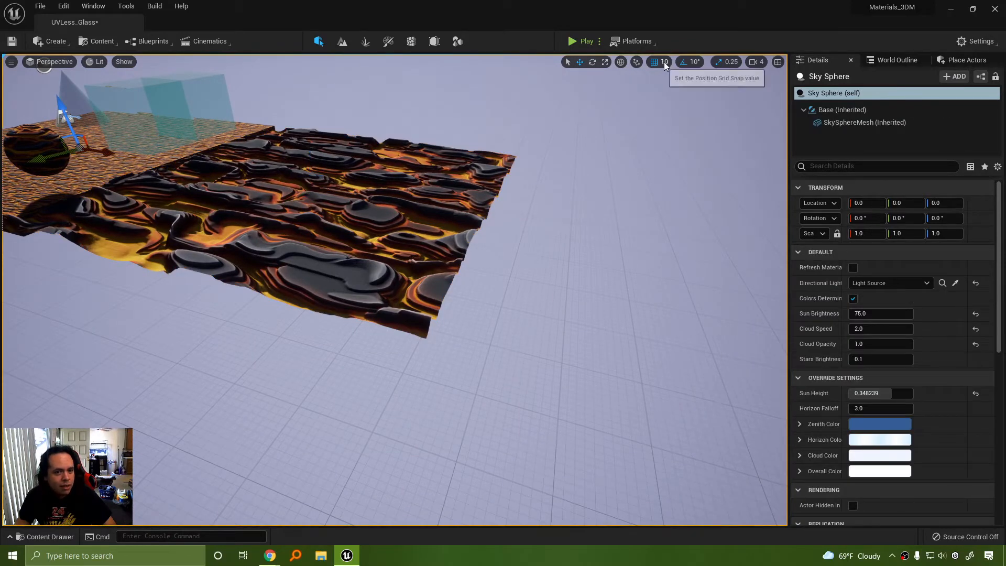
{"action": "left_click", "coordinate": [665, 62]}
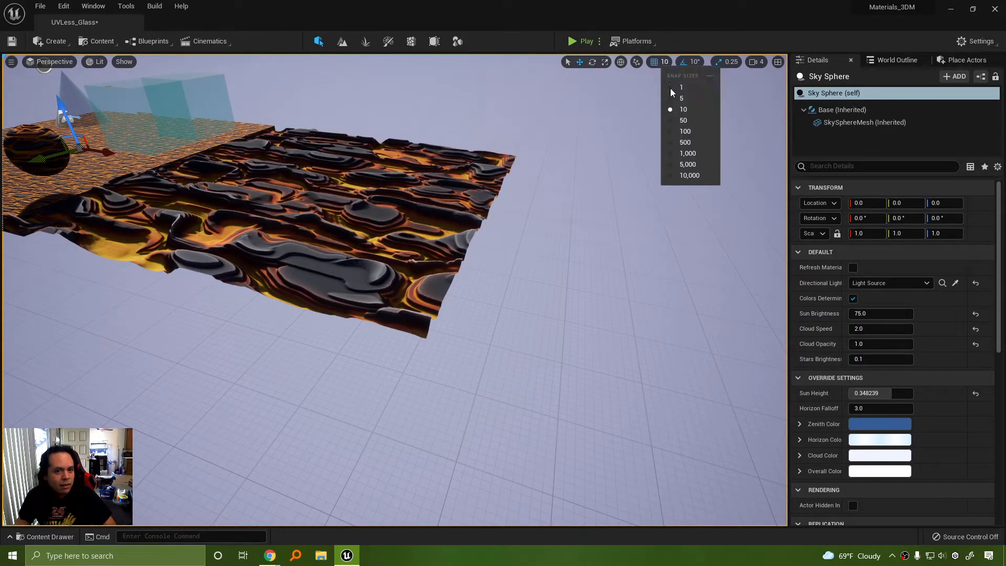
{"action": "left_click", "coordinate": [684, 132]}
Step: Duplicate the displaced lava plane along the X axis, placing the copy edge to edge at X 2010
{"action": "left_click", "coordinate": [359, 212]}
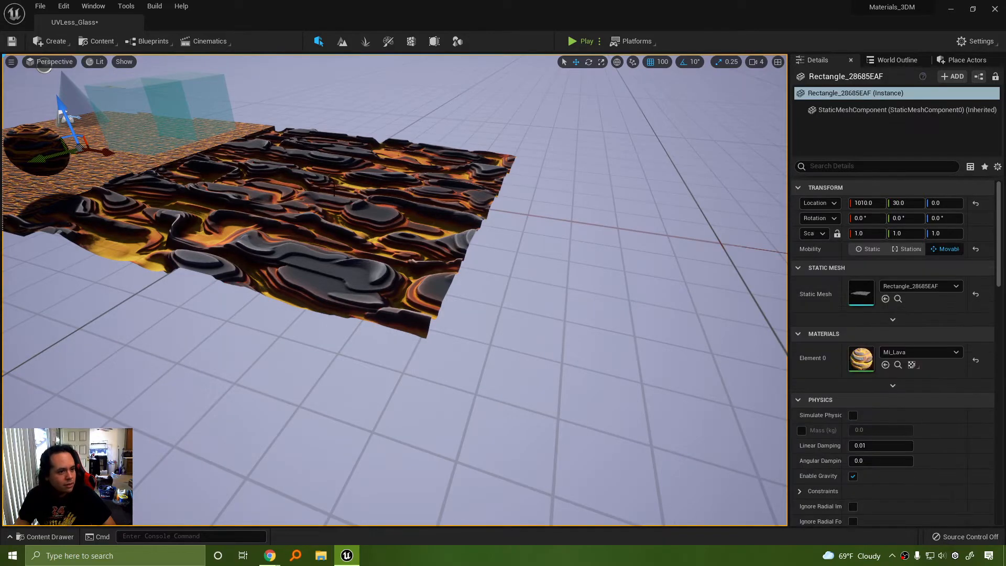
{"action": "left_click_drag", "start_coordinate": [381, 198], "coordinate": [744, 291], "text": "alt"}
{"action": "scroll", "coordinate": [744, 290], "scroll_direction": "up", "scroll_amount": 2}
{"action": "scroll", "coordinate": [403, 274], "scroll_direction": "down", "scroll_amount": 4}
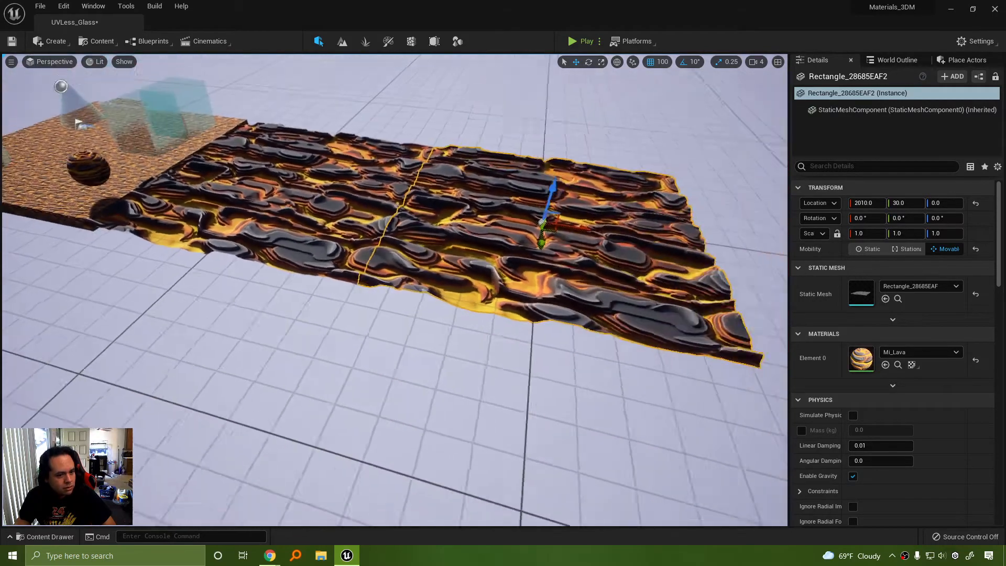
Step: Select both lava planes and duplicate them along the Y axis to Y 1030, forming a two-by-two grid
{"action": "left_click", "coordinate": [341, 234], "text": "ctrl"}
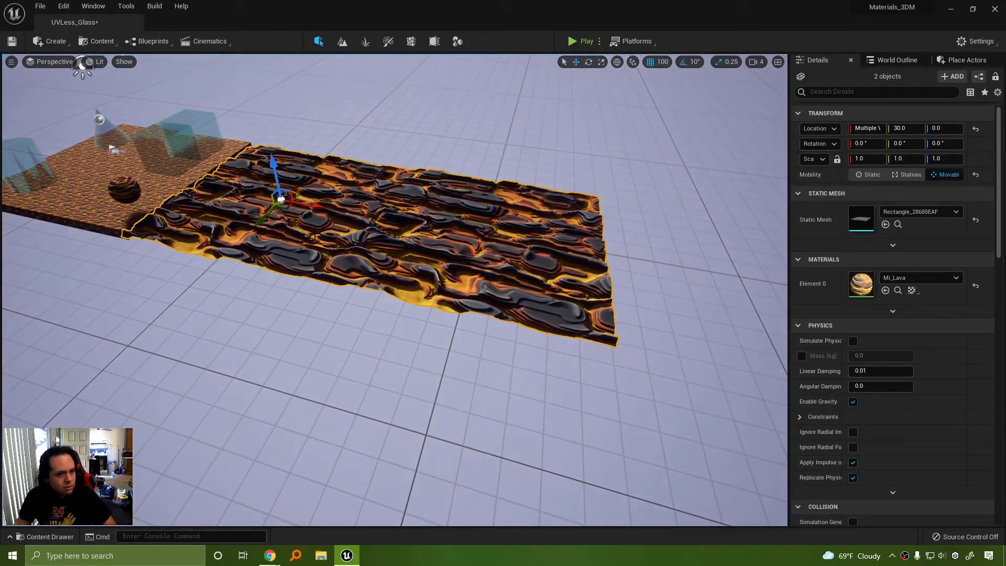
{"action": "left_click_drag", "start_coordinate": [264, 220], "coordinate": [148, 437]}
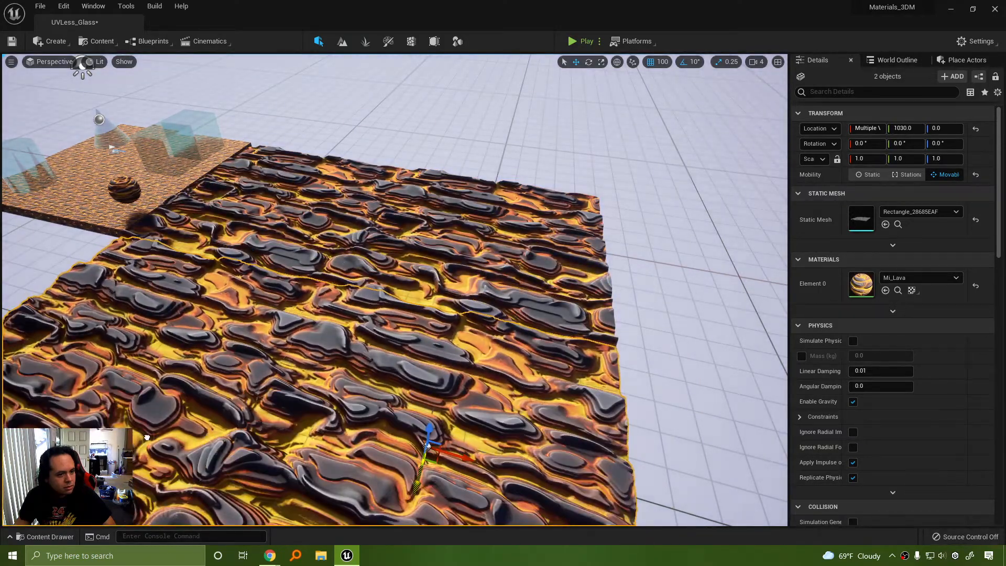
{"action": "mouse_move", "coordinate": [168, 314]}
{"action": "right_mouse_down"}
{"action": "mouse_move", "coordinate": [136, 335]}
{"action": "mouse_move", "coordinate": [152, 325]}
{"action": "right_mouse_up"}
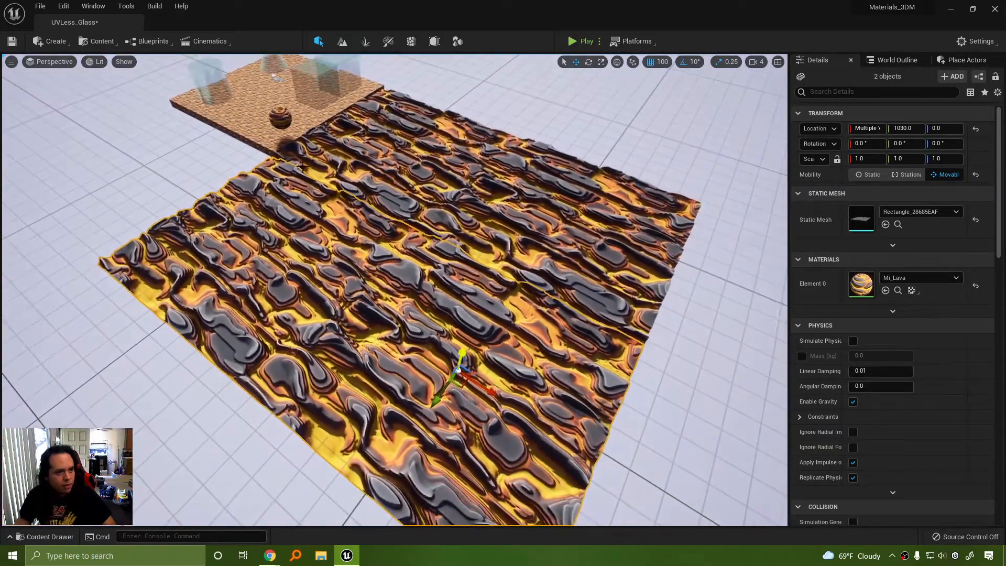
Step: Show the Nanite Visualization Overview in the viewport and examine the lava planes in it
{"action": "left_click", "coordinate": [124, 62]}
{"action": "left_click", "coordinate": [98, 63]}
{"action": "left_click", "coordinate": [99, 62]}
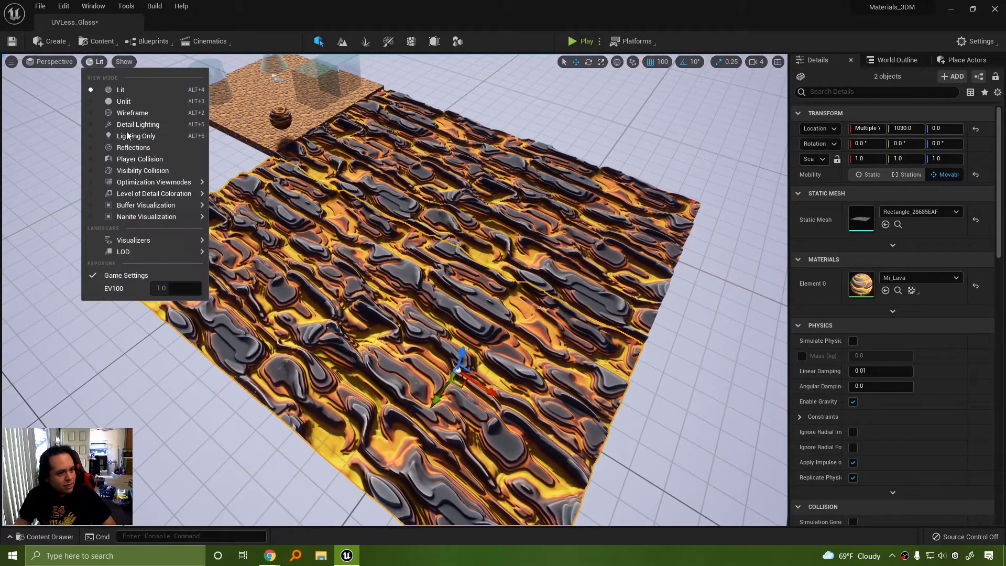
{"action": "mouse_move", "coordinate": [167, 219]}
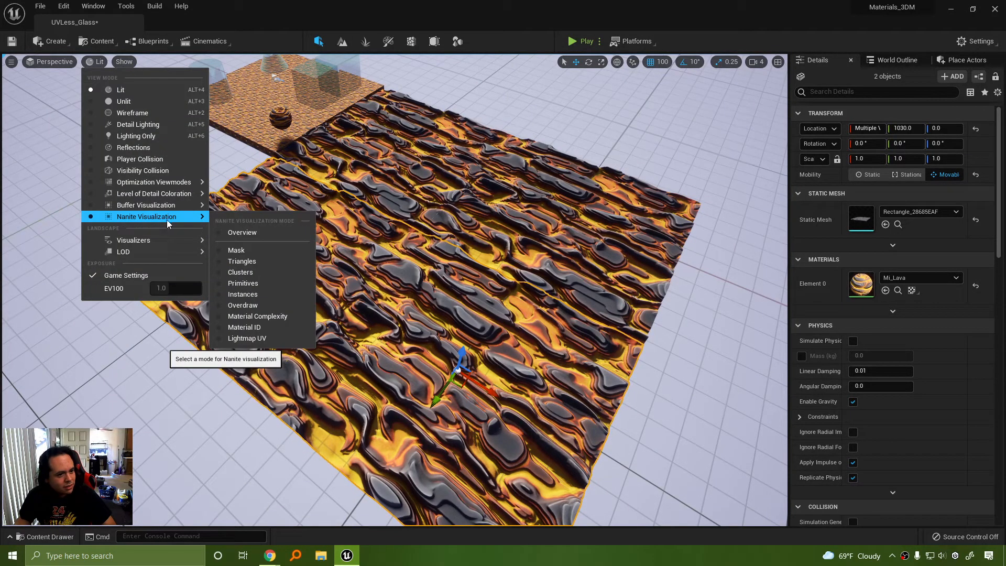
{"action": "left_click", "coordinate": [235, 231]}
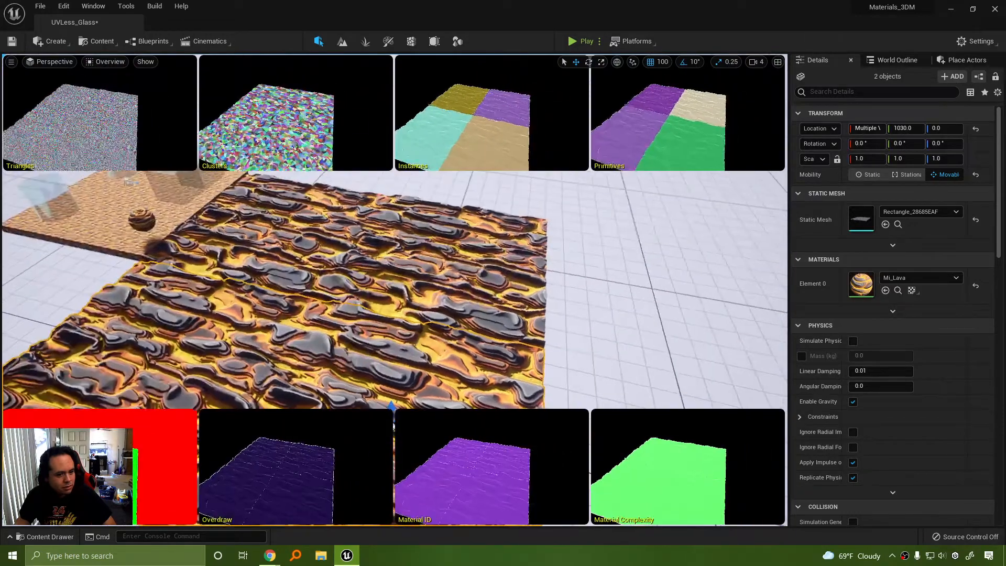
{"action": "right_click_drag", "start_coordinate": [393, 288], "coordinate": [530, 278]}
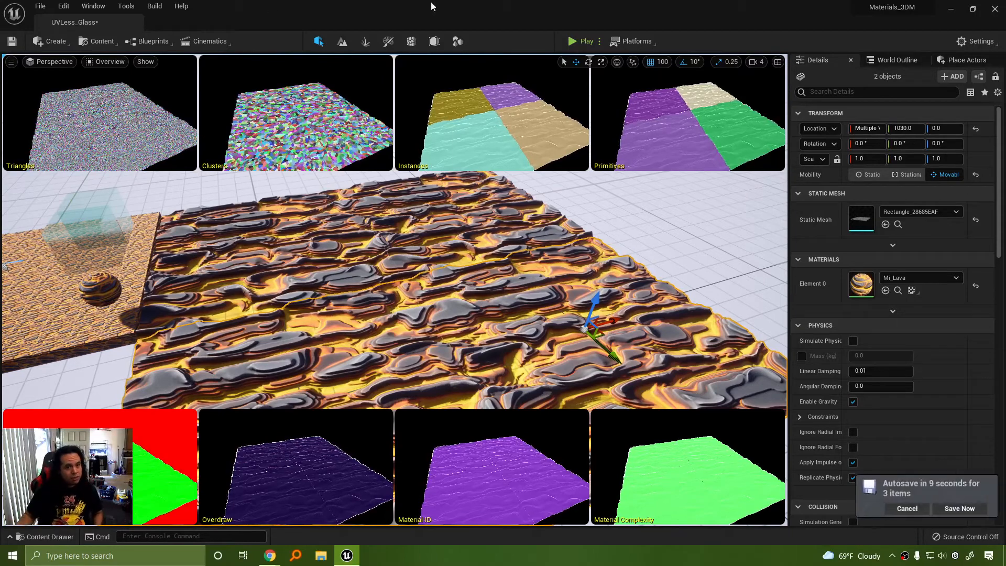
Step: Switch to Modeling mode and open the Rectangle_28685EAF static mesh from the 3dfig folder in its editor
{"action": "left_click", "coordinate": [457, 45]}
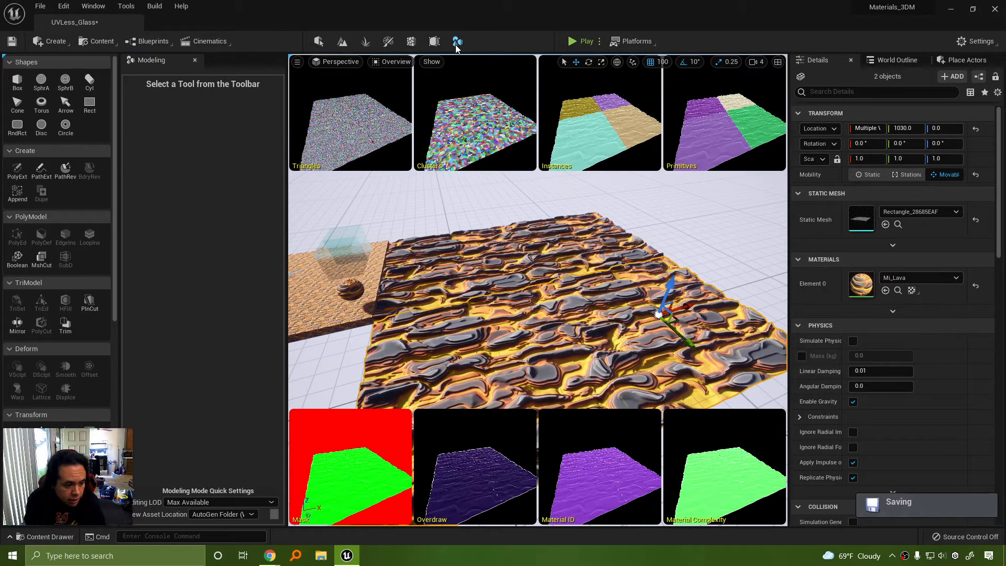
{"action": "left_click", "coordinate": [37, 535]}
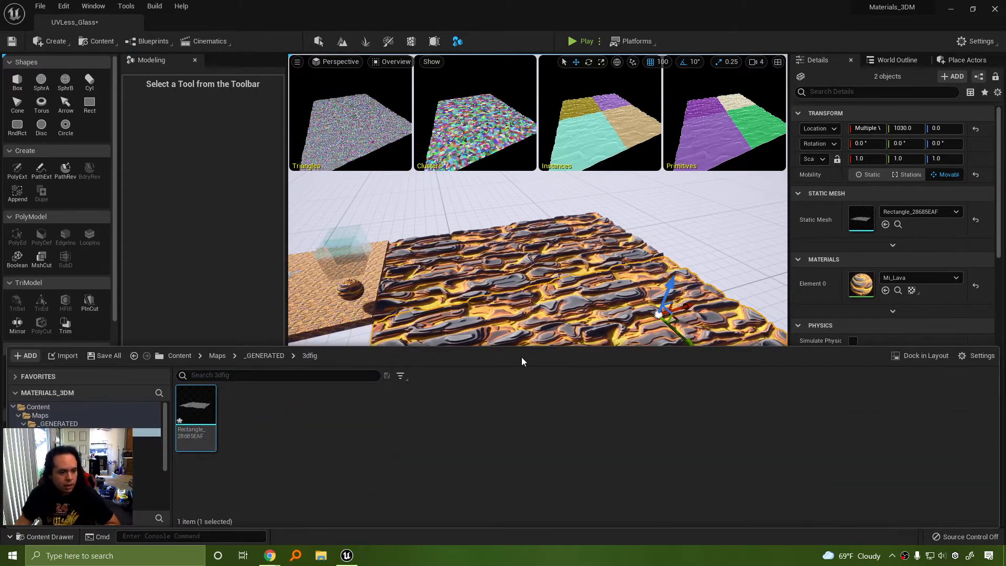
{"action": "mouse_move", "coordinate": [192, 414]}
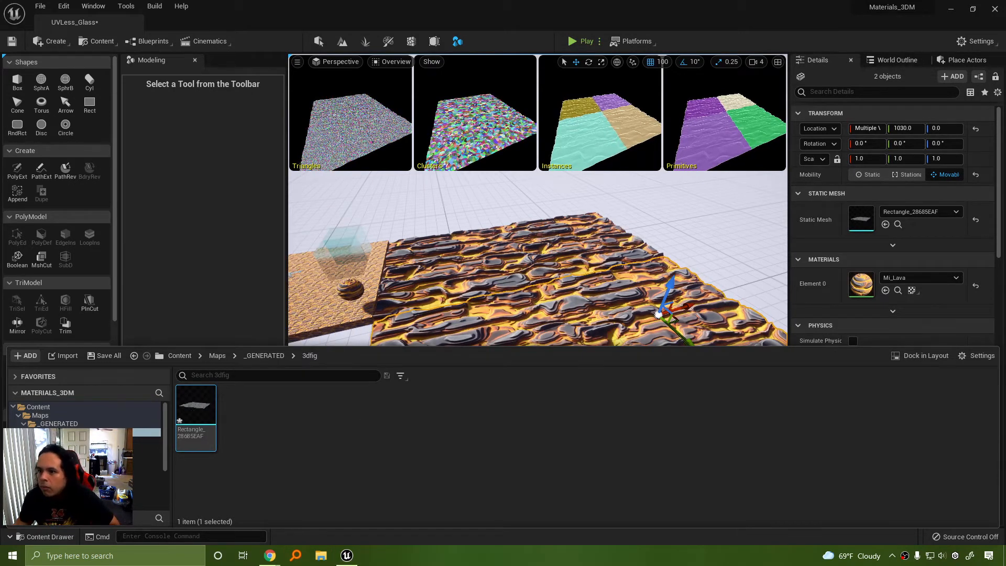
{"action": "key", "text": "ctrl+space"}
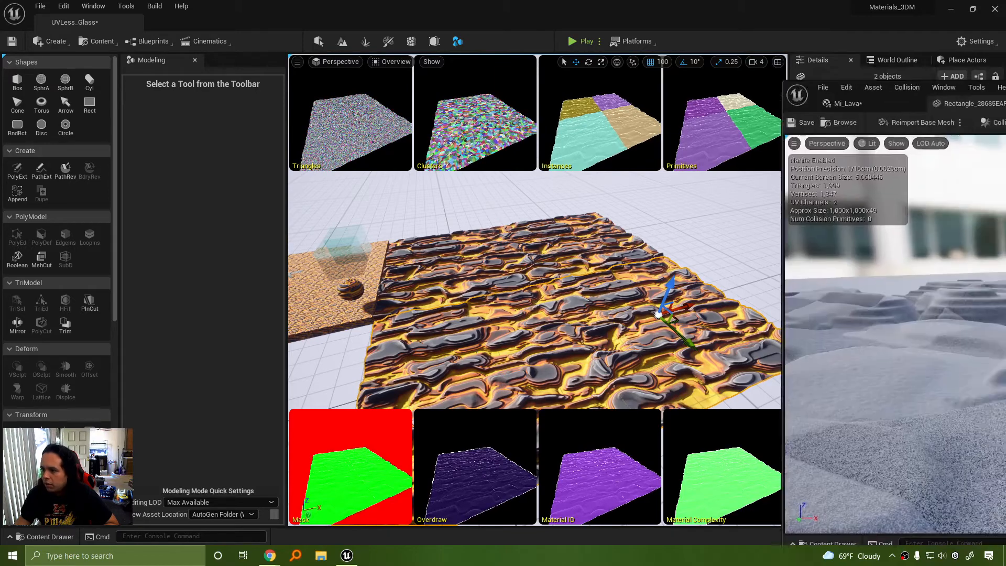
{"action": "left_click_drag", "start_coordinate": [1005, 87], "coordinate": [641, 69]}
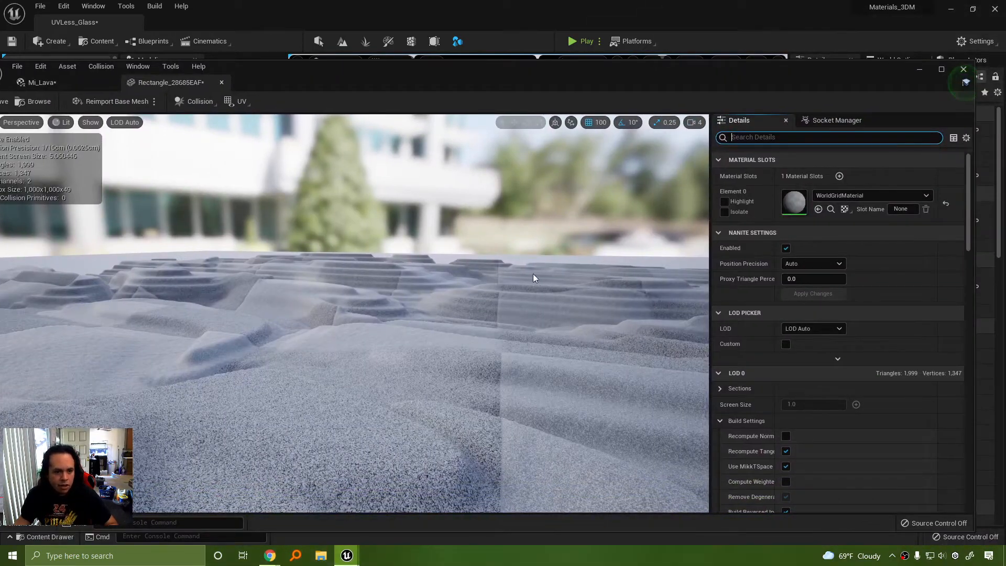
Step: Inspect the static mesh in its preview and filter its details by "nanite" to find the Nanite settings
{"action": "scroll", "coordinate": [499, 299], "scroll_direction": "down", "scroll_amount": 5}
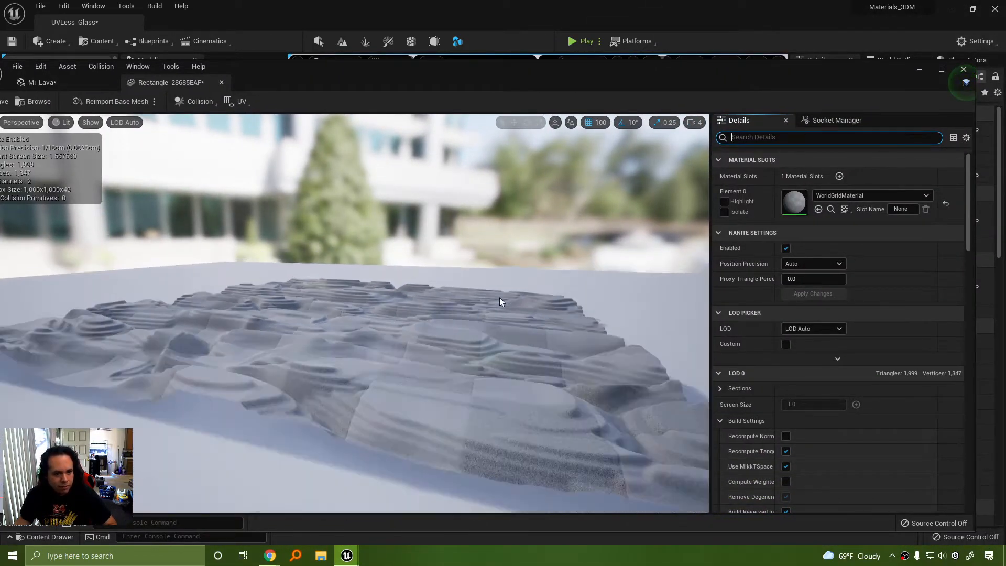
{"action": "scroll", "coordinate": [499, 297], "scroll_direction": "down", "scroll_amount": 2}
{"action": "left_click_drag", "start_coordinate": [445, 284], "coordinate": [442, 311], "text": "alt"}
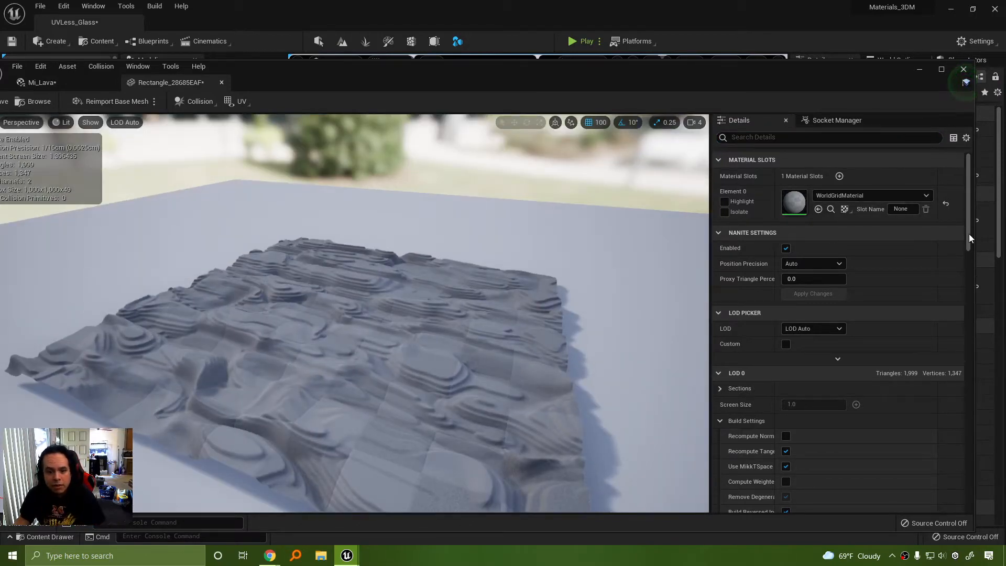
{"action": "mouse_move", "coordinate": [969, 234]}
{"action": "left_mouse_down"}
{"action": "mouse_move", "coordinate": [931, 507]}
{"action": "mouse_move", "coordinate": [939, 463]}
{"action": "left_mouse_up"}
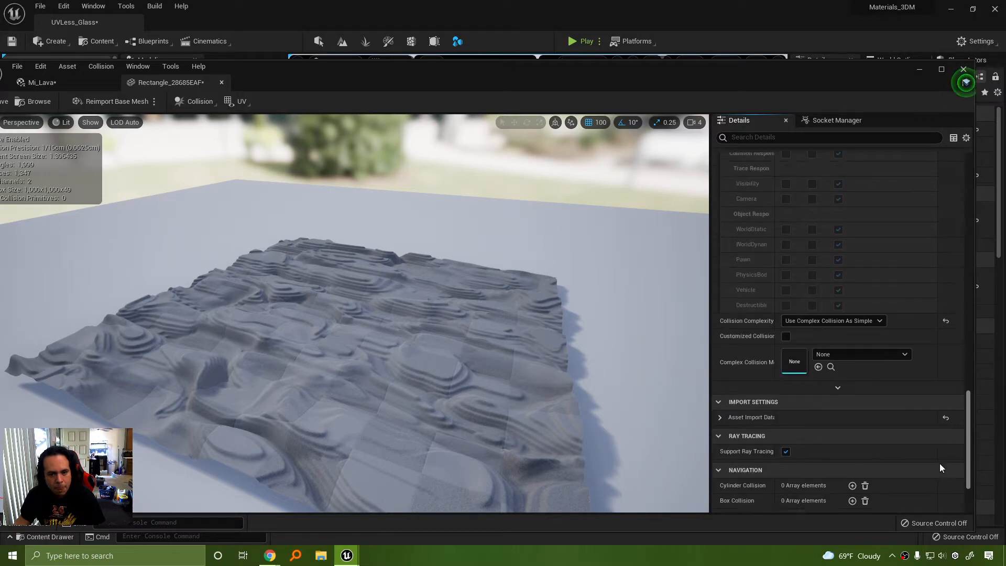
{"action": "left_click", "coordinate": [764, 137]}
{"action": "type", "text": "nanite"}
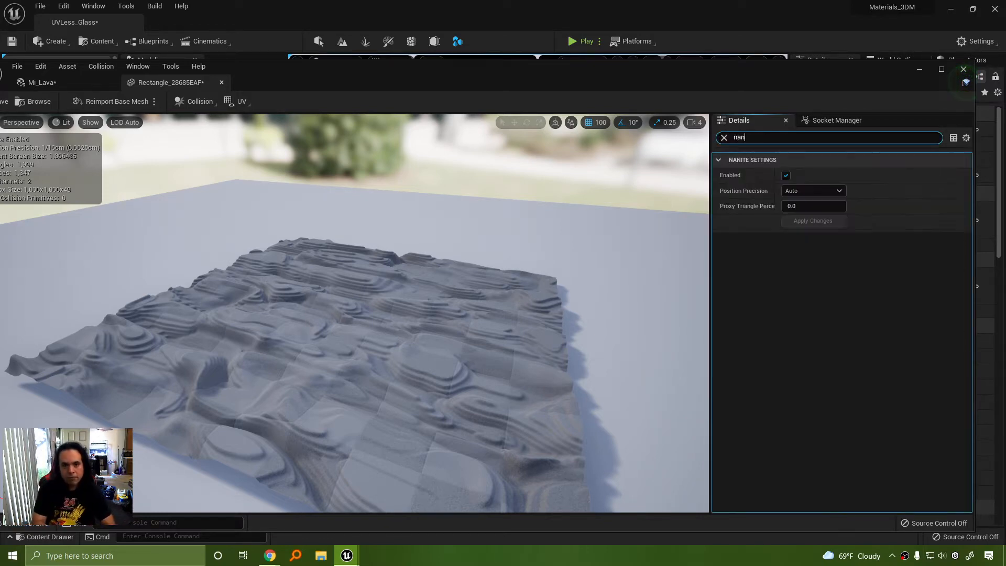
Step: Clear the details filter, review the mesh's Nanite settings and displaced surface, and close the static mesh editor
{"action": "left_click", "coordinate": [725, 138]}
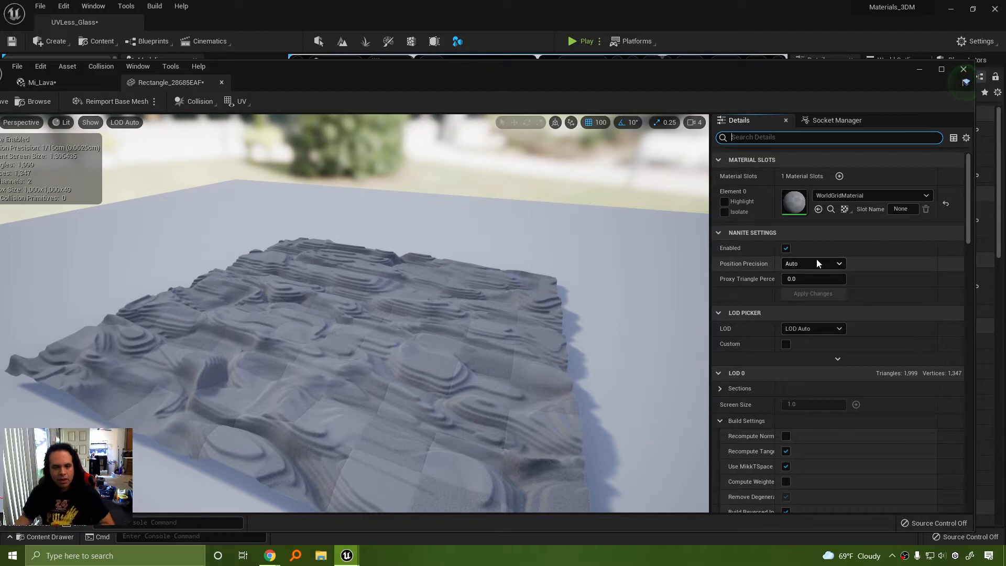
{"action": "mouse_move", "coordinate": [751, 280]}
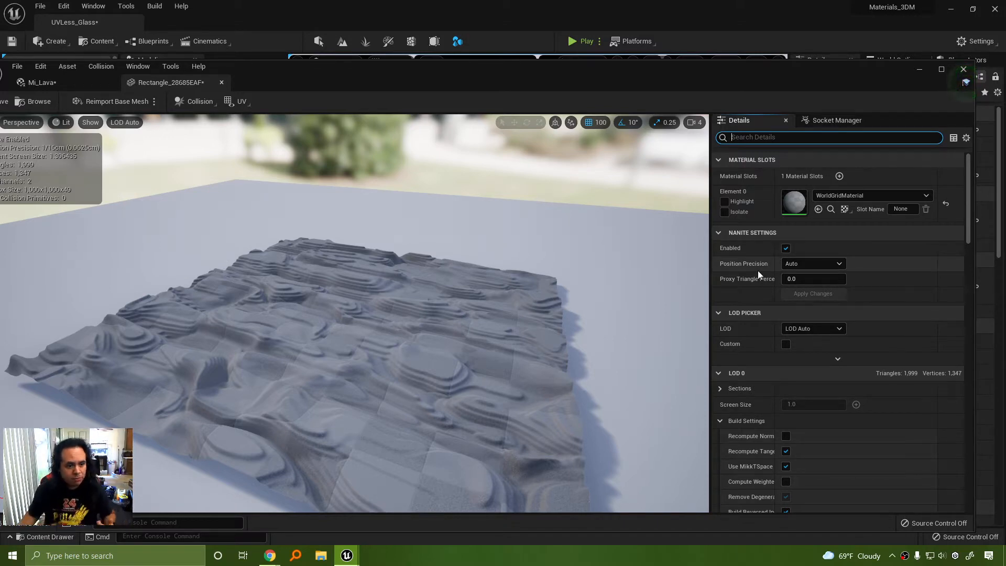
{"action": "left_click_drag", "start_coordinate": [329, 362], "coordinate": [345, 357]}
{"action": "right_click_drag", "start_coordinate": [345, 357], "coordinate": [264, 356]}
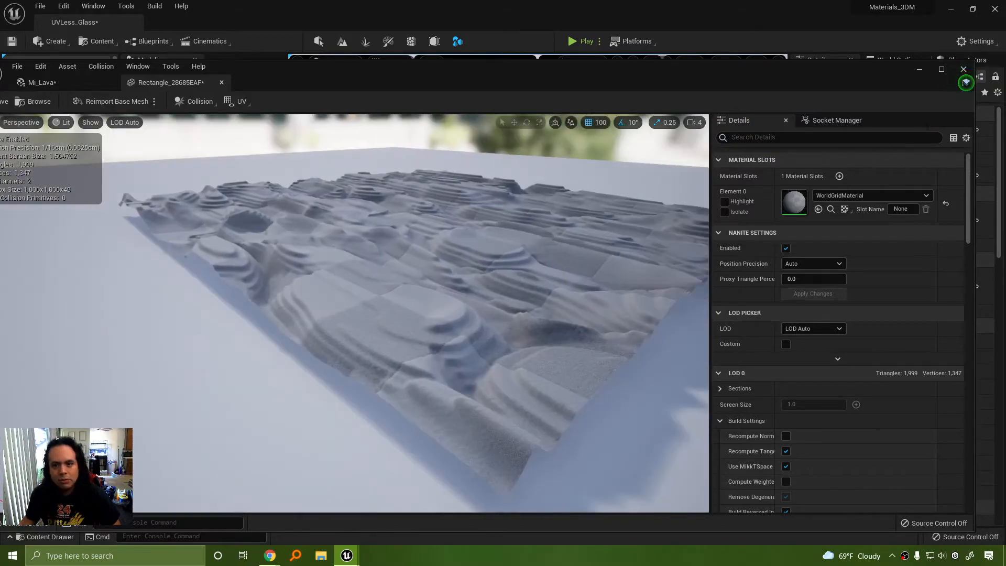
{"action": "left_click", "coordinate": [963, 69]}
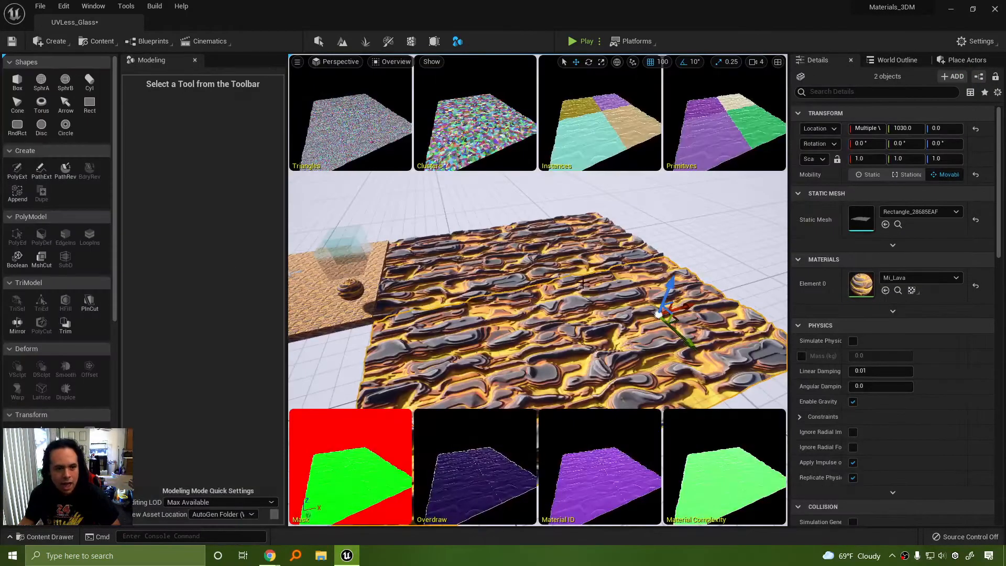
Step: Return to Selection mode and search the plugin browser for "modeling"
{"action": "right_click_drag", "start_coordinate": [576, 252], "coordinate": [567, 264]}
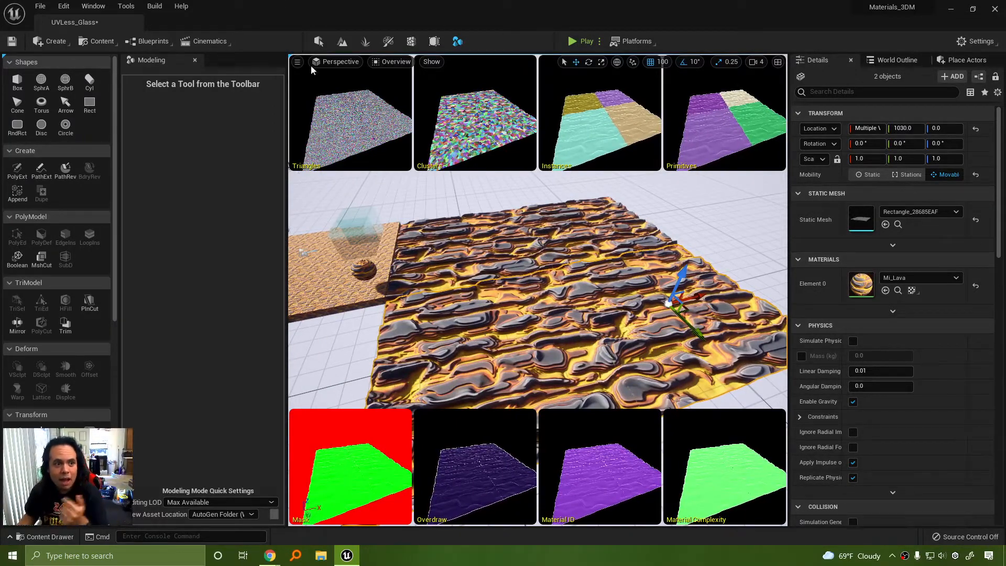
{"action": "left_click", "coordinate": [318, 41]}
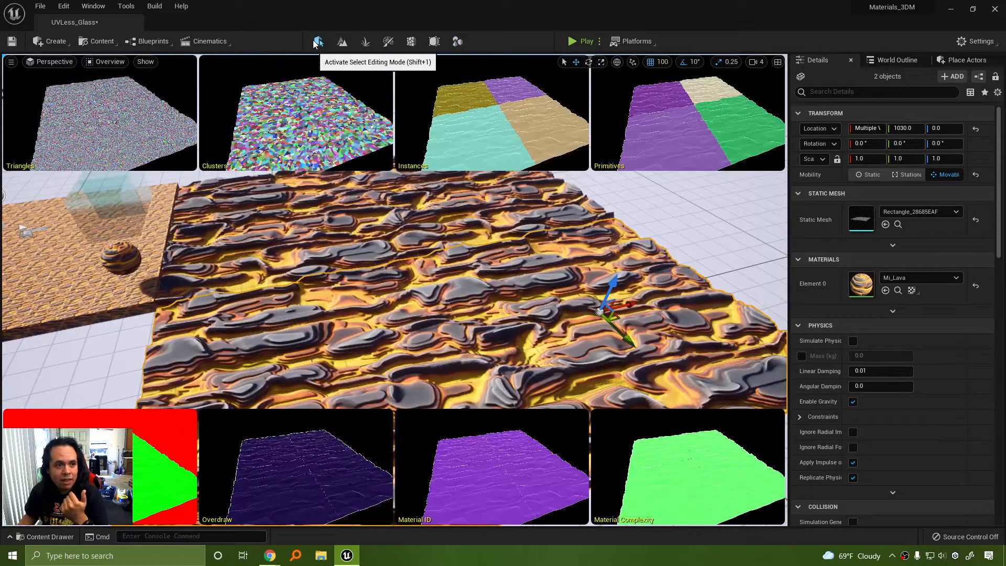
{"action": "left_click", "coordinate": [64, 6]}
{"action": "left_click", "coordinate": [97, 173]}
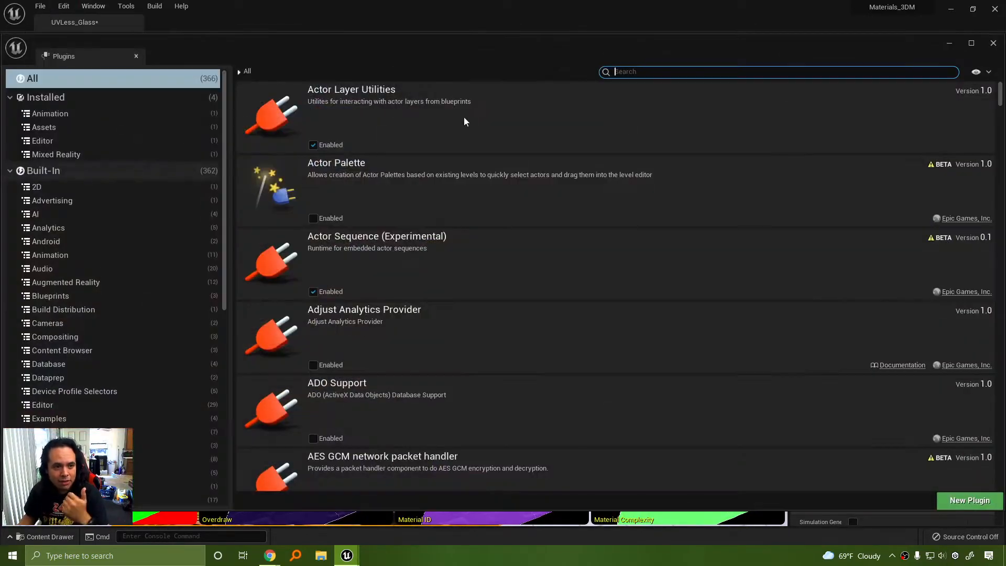
{"action": "type", "text": "modeling"}
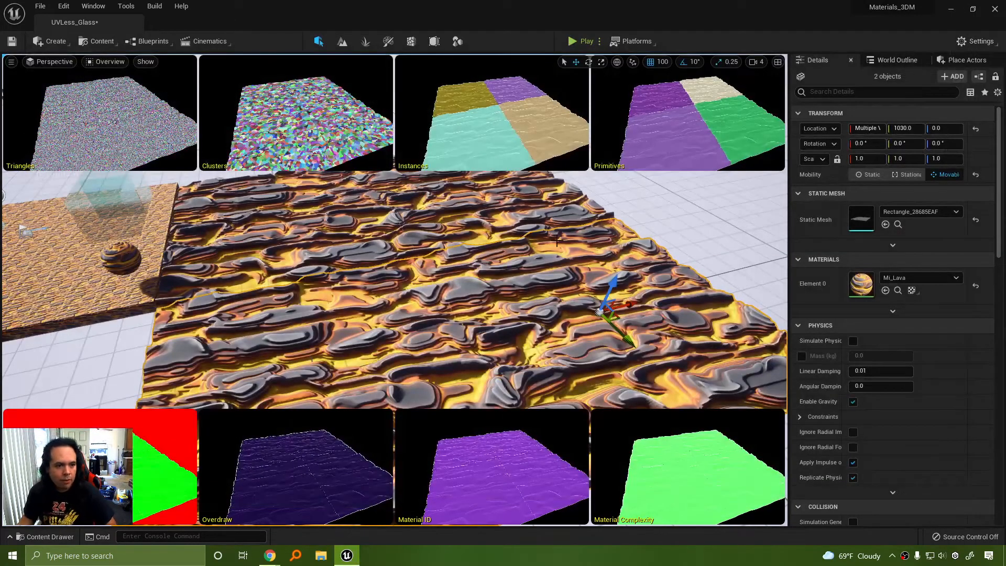
Step: Widen the viewport slightly and select the flat Floor mesh beside the displaced lava planes
{"action": "mouse_move", "coordinate": [557, 240]}
{"action": "right_mouse_down"}
{"action": "mouse_move", "coordinate": [561, 210]}
{"action": "mouse_move", "coordinate": [558, 232]}
{"action": "right_mouse_up"}
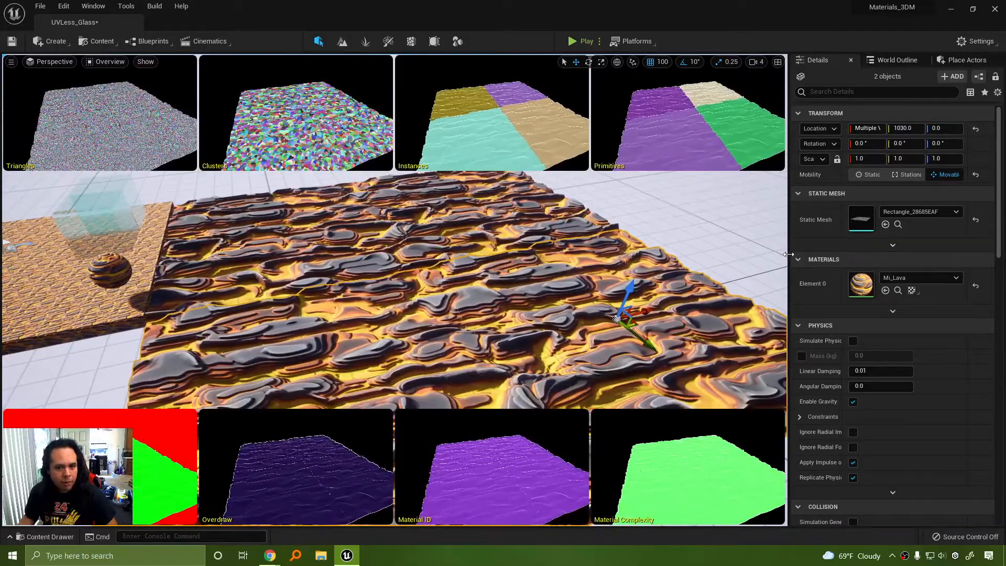
{"action": "left_click_drag", "start_coordinate": [811, 255], "coordinate": [809, 257]}
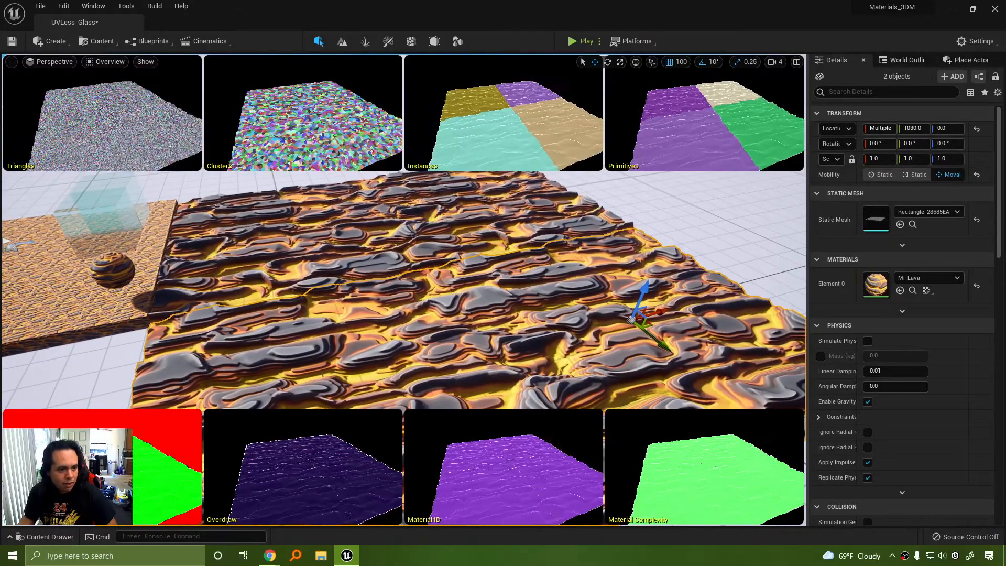
{"action": "right_click_drag", "start_coordinate": [566, 262], "coordinate": [492, 251]}
{"action": "left_click", "coordinate": [345, 328]}
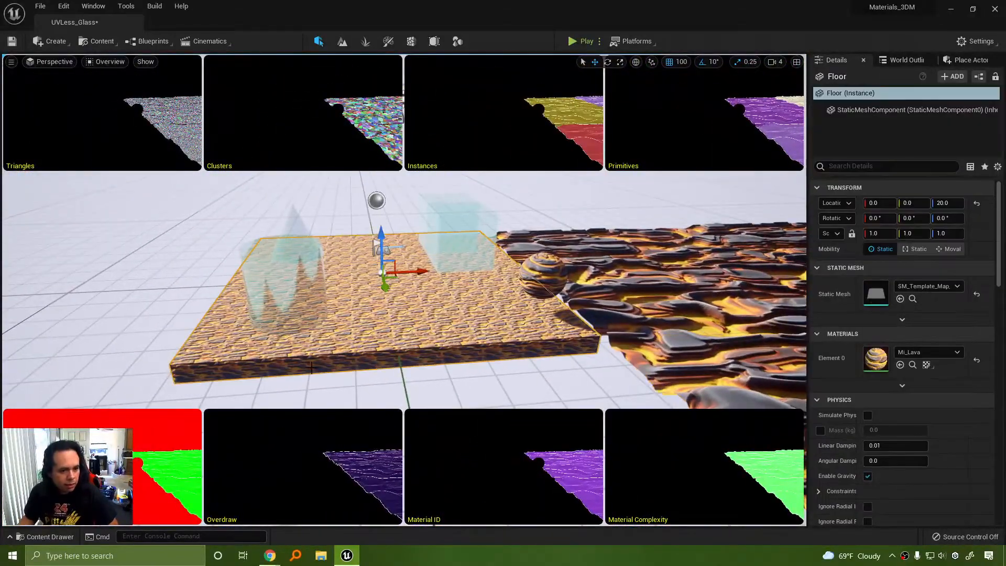
{"action": "left_click", "coordinate": [52, 537]}
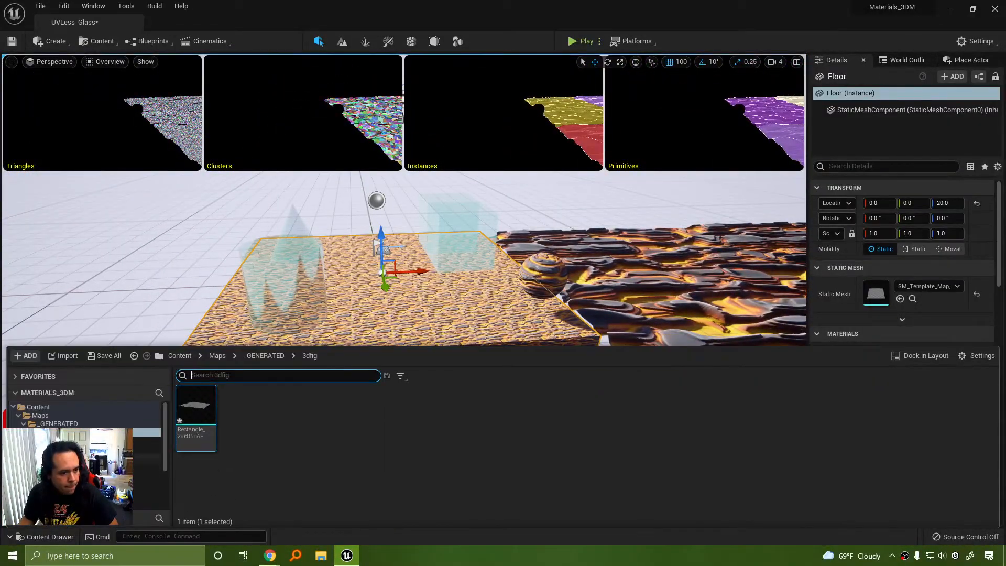
{"action": "left_click", "coordinate": [594, 471]}
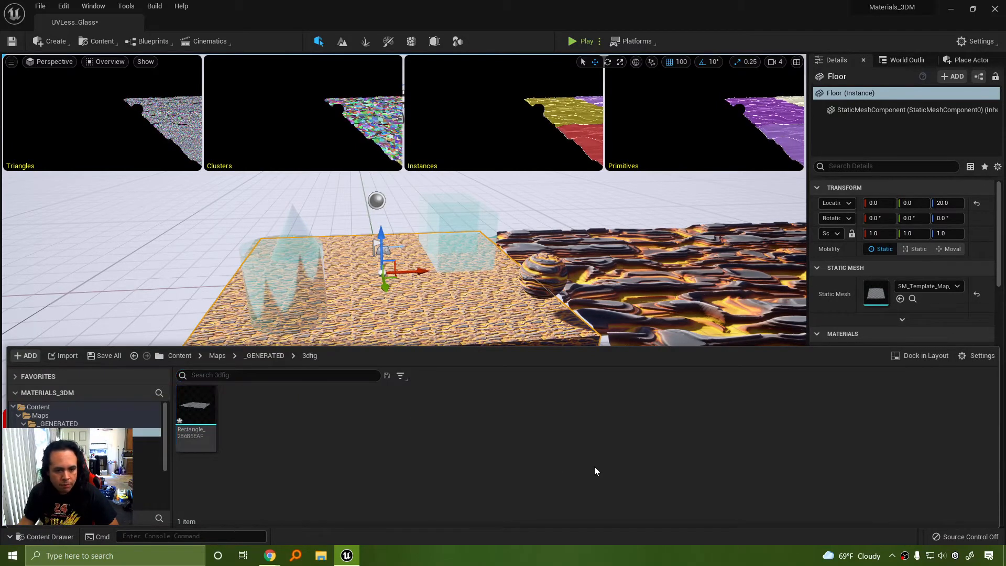
{"action": "key", "text": "ctrl+a"}
{"action": "right_click_drag", "start_coordinate": [566, 318], "coordinate": [526, 309]}
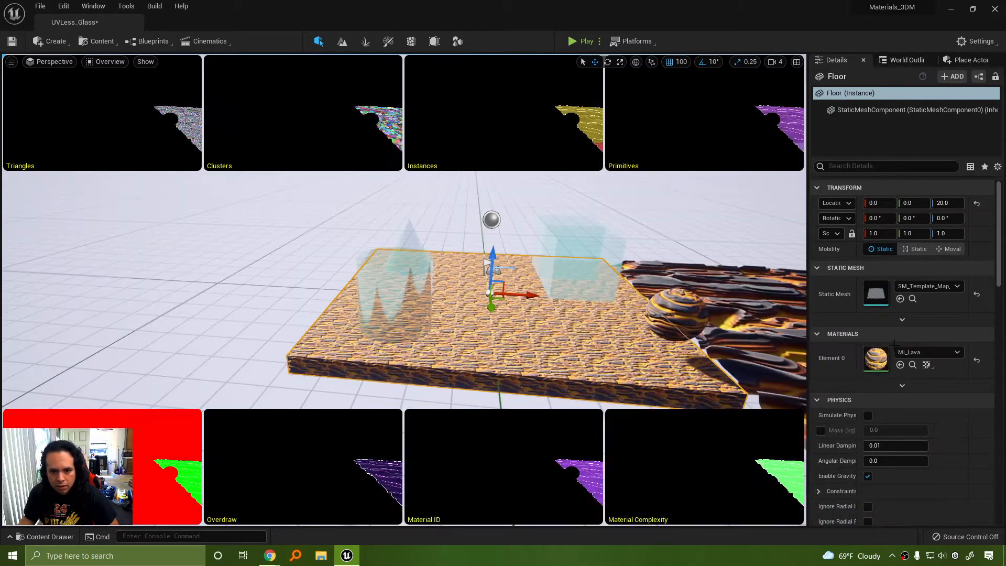
Step: Create a material instance from M_Lava in the Demo_160 folder and apply it to the floor
{"action": "left_click", "coordinate": [913, 365]}
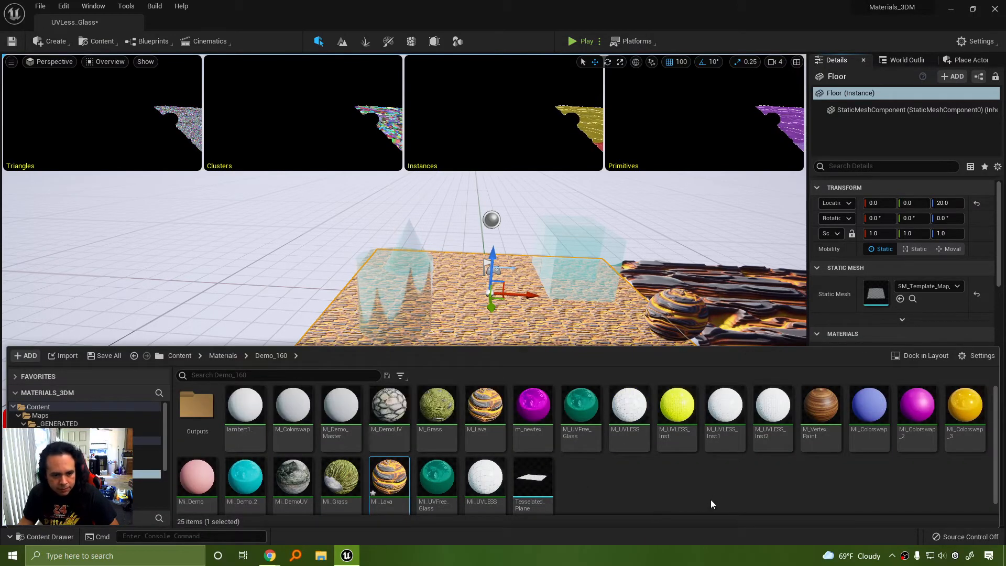
{"action": "right_click", "coordinate": [477, 408]}
{"action": "left_click", "coordinate": [560, 163]}
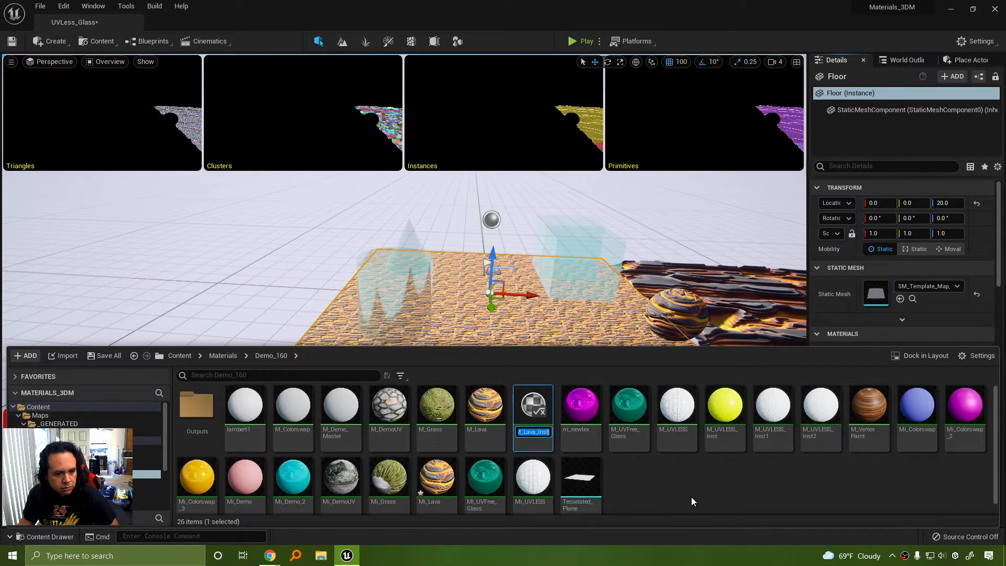
{"action": "left_click", "coordinate": [537, 415]}
{"action": "left_click_drag", "start_coordinate": [537, 415], "coordinate": [486, 315]}
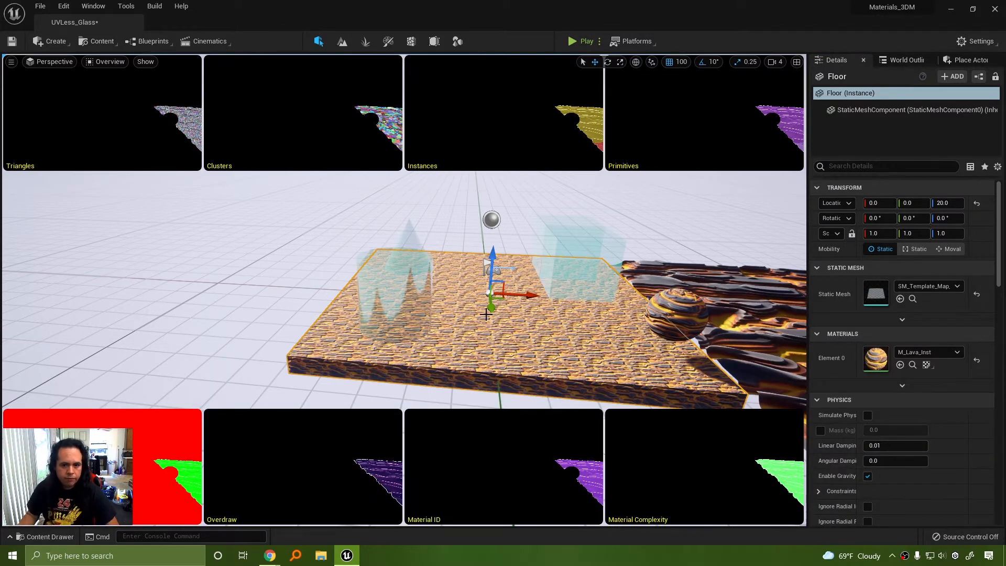
Step: Override Texture U and Texture V in the floor's lava material instance and set both to 0.1
{"action": "double_click", "coordinate": [888, 348]}
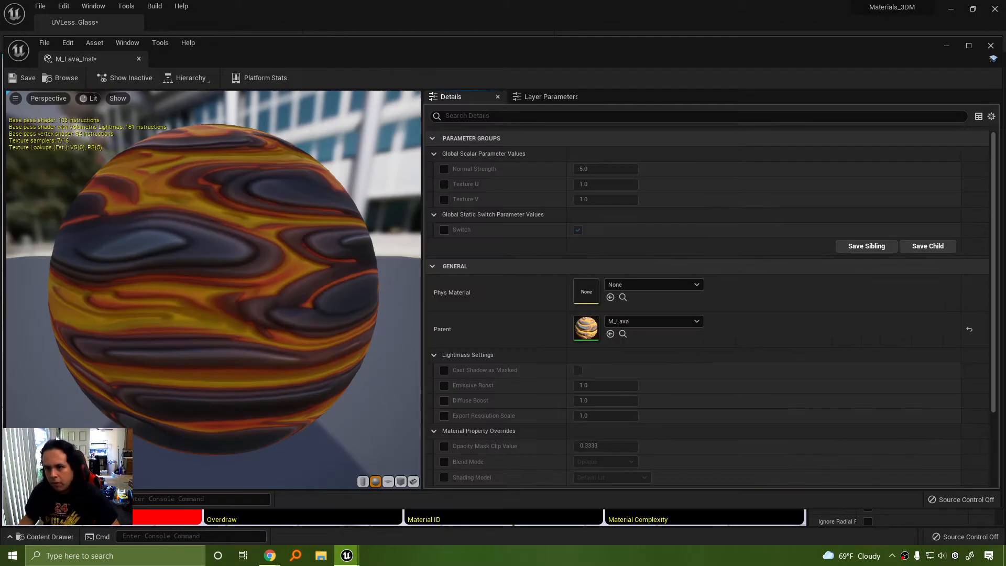
{"action": "left_click", "coordinate": [445, 184]}
{"action": "left_click", "coordinate": [444, 199]}
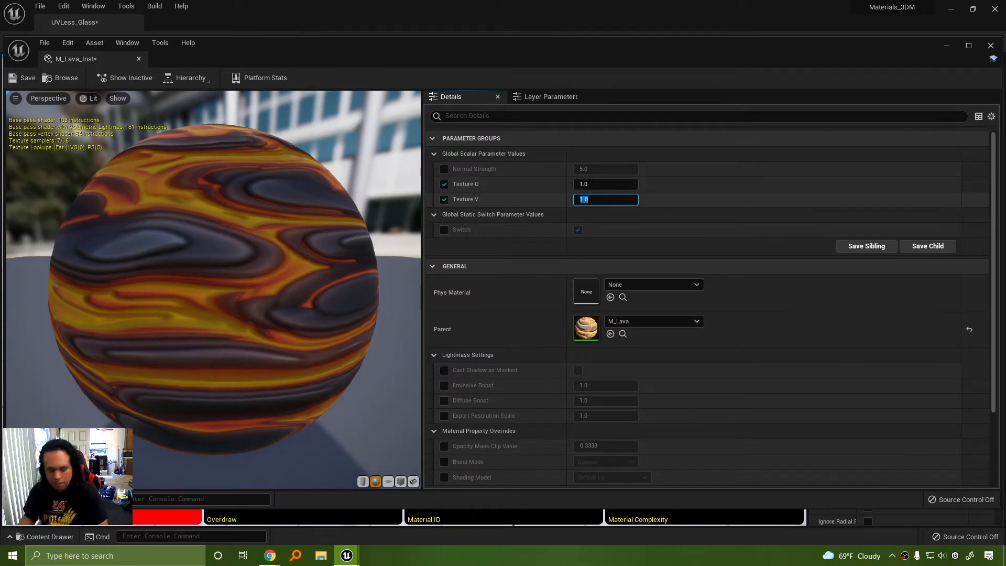
{"action": "type", "text": "0.1"}
{"action": "key", "text": "shift+Tab"}
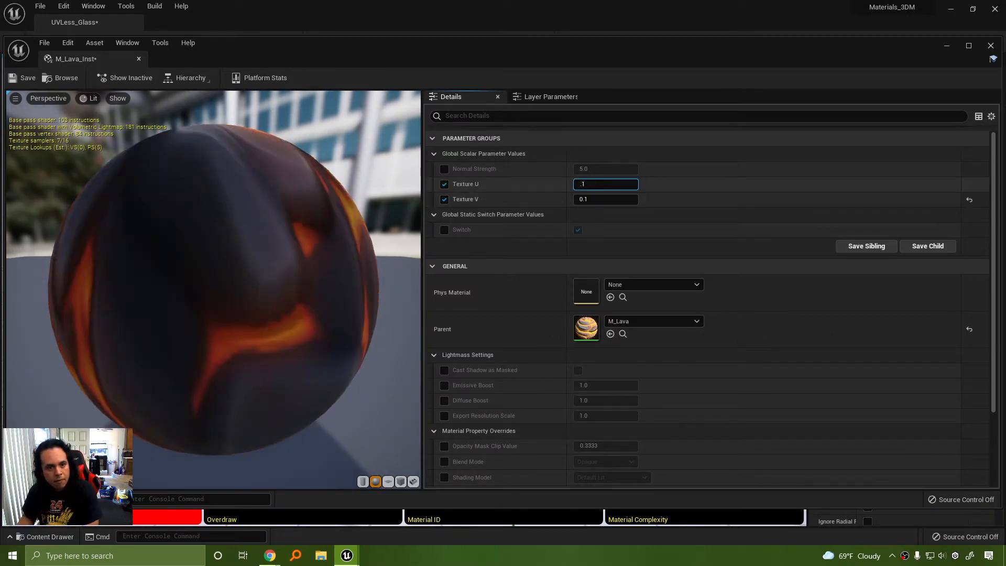
{"action": "key", "text": "Return"}
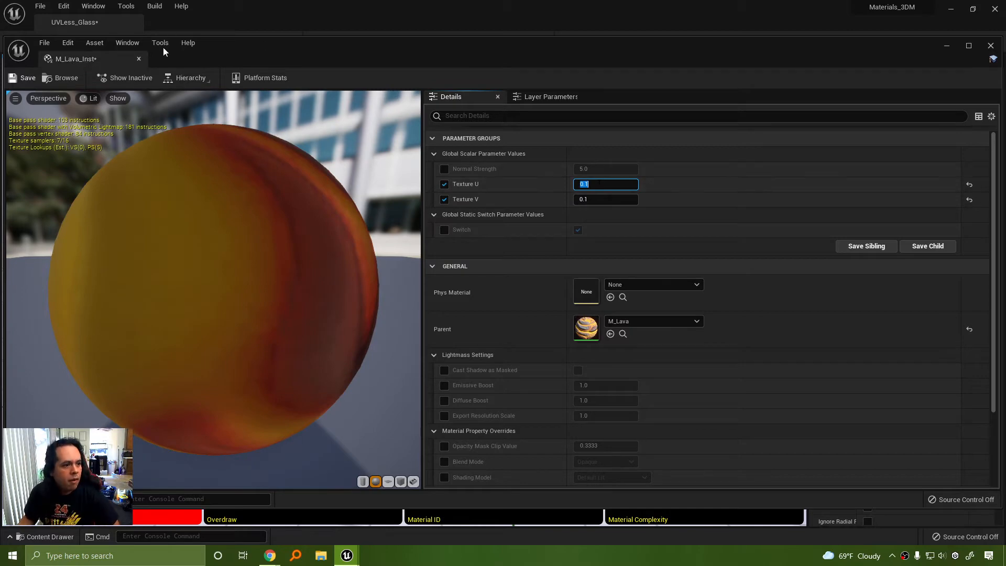
{"action": "left_click_drag", "start_coordinate": [270, 46], "coordinate": [1005, 142]}
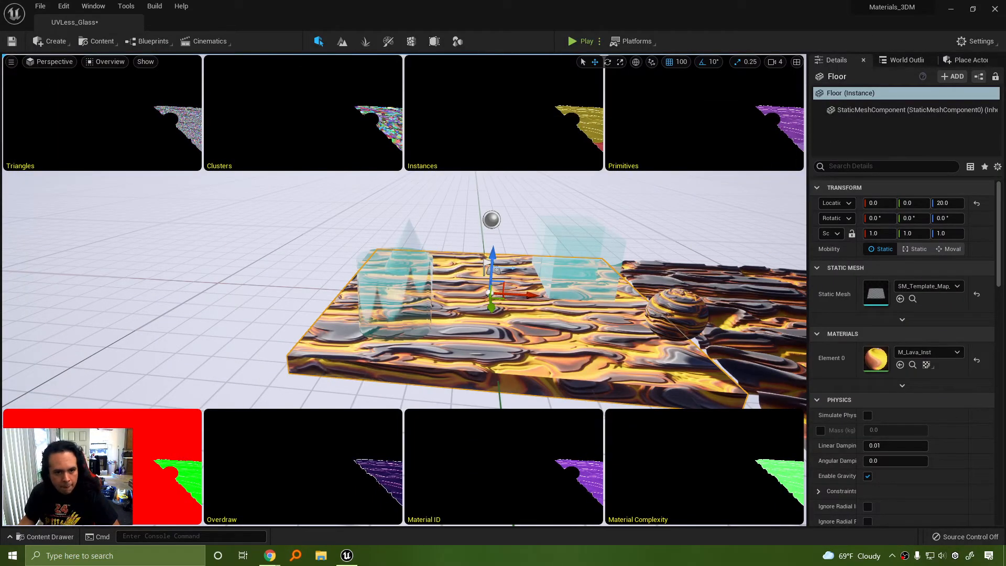
Step: Delete three of the four displaced lava planes and select the remaining one next to the floor
{"action": "right_click_drag", "start_coordinate": [738, 322], "coordinate": [746, 348]}
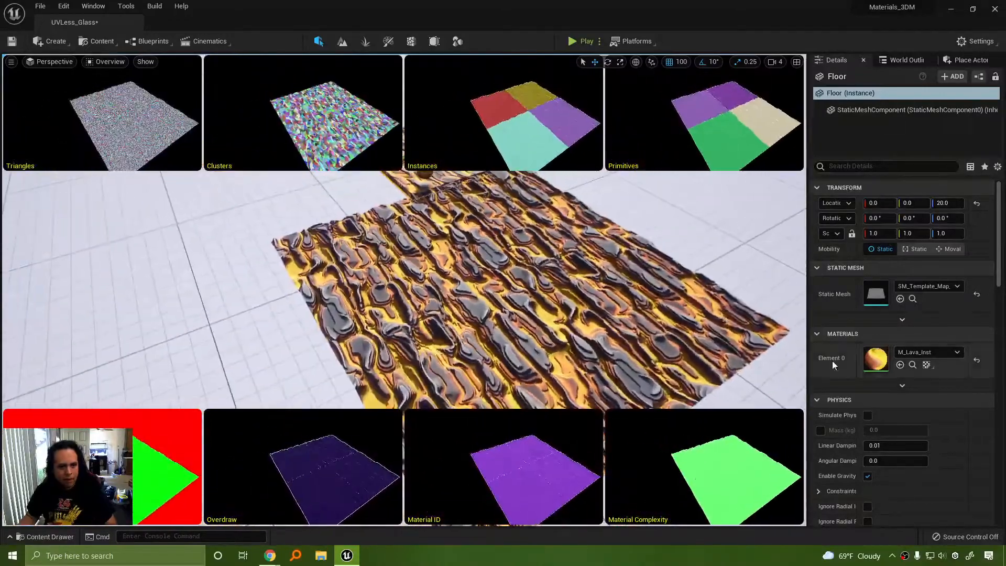
{"action": "left_click", "coordinate": [715, 347]}
{"action": "key", "text": "Delete"}
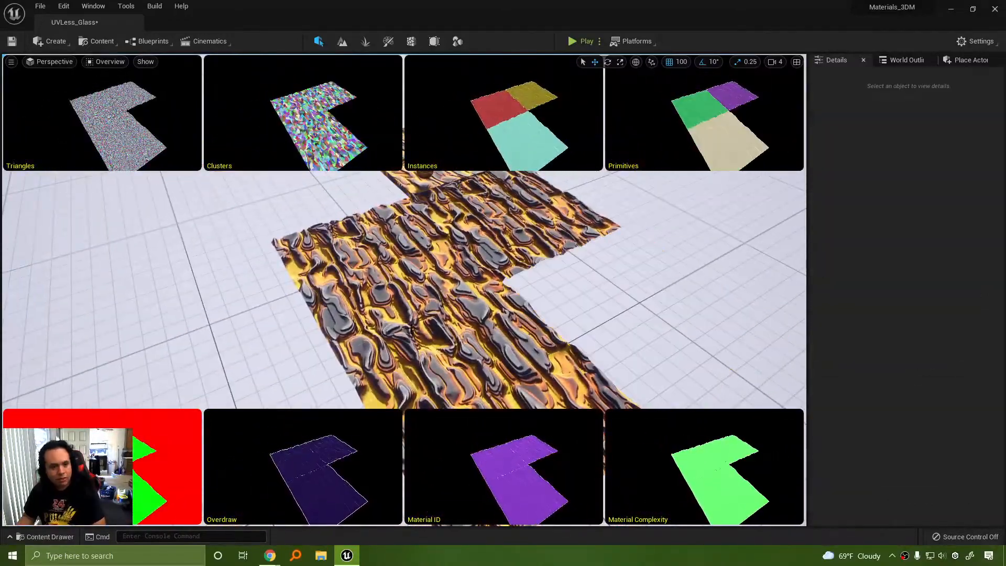
{"action": "left_click", "coordinate": [410, 329]}
{"action": "key", "text": "Delete"}
{"action": "left_click", "coordinate": [479, 341]}
{"action": "key", "text": "Delete"}
{"action": "right_click_drag", "start_coordinate": [592, 328], "coordinate": [636, 321]}
{"action": "right_click_drag", "start_coordinate": [493, 337], "coordinate": [532, 334]}
{"action": "left_click", "coordinate": [493, 337]}
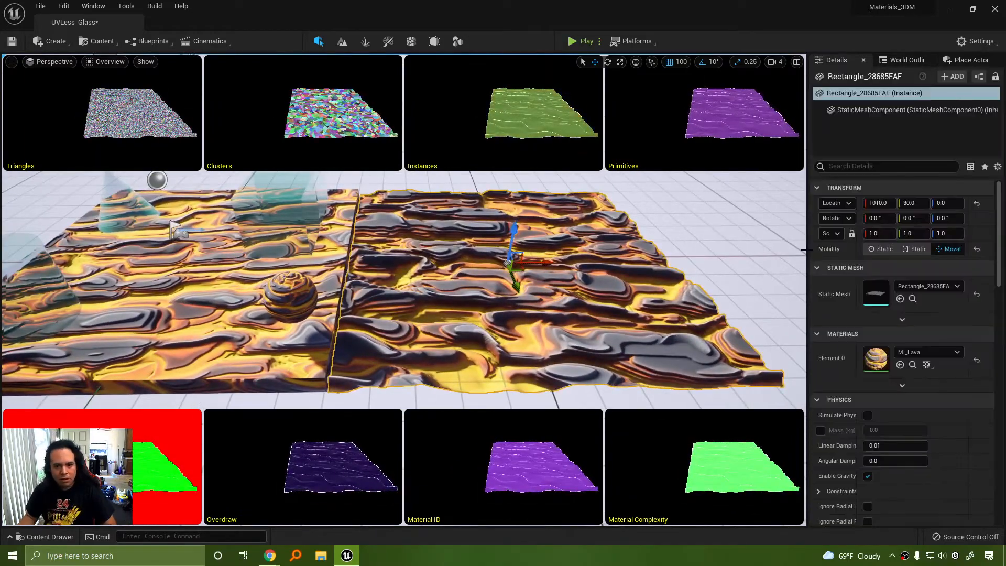
Step: Look up Mi_Lava in the Demo_160 folder and compare the lava material on the displaced plane and flat floor from several angles
{"action": "key", "text": "ctrl+space"}
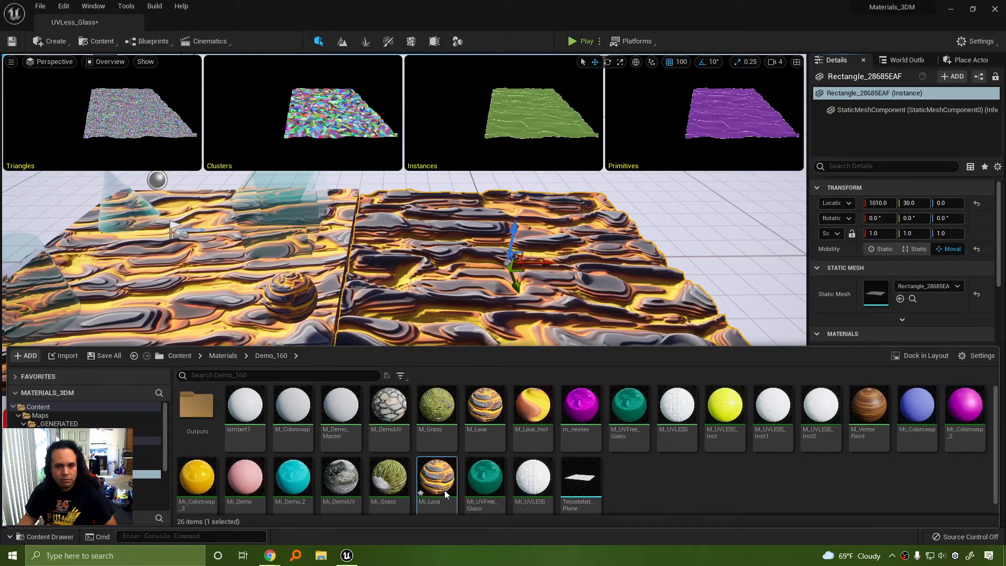
{"action": "key", "text": "ctrl+space"}
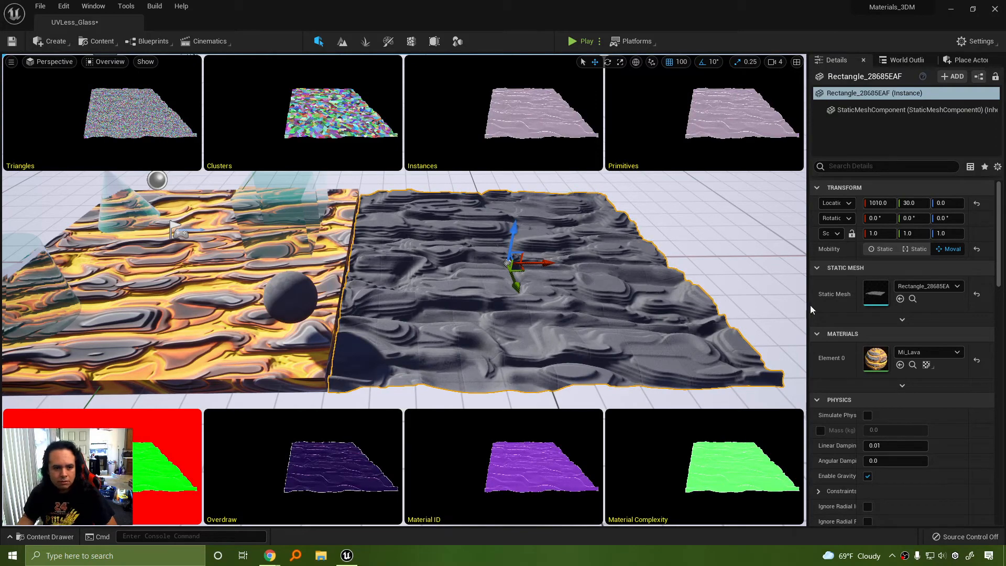
{"action": "mouse_move", "coordinate": [635, 301]}
{"action": "right_mouse_down"}
{"action": "mouse_move", "coordinate": [618, 283]}
{"action": "mouse_move", "coordinate": [633, 227]}
{"action": "mouse_move", "coordinate": [643, 295]}
{"action": "right_mouse_up"}
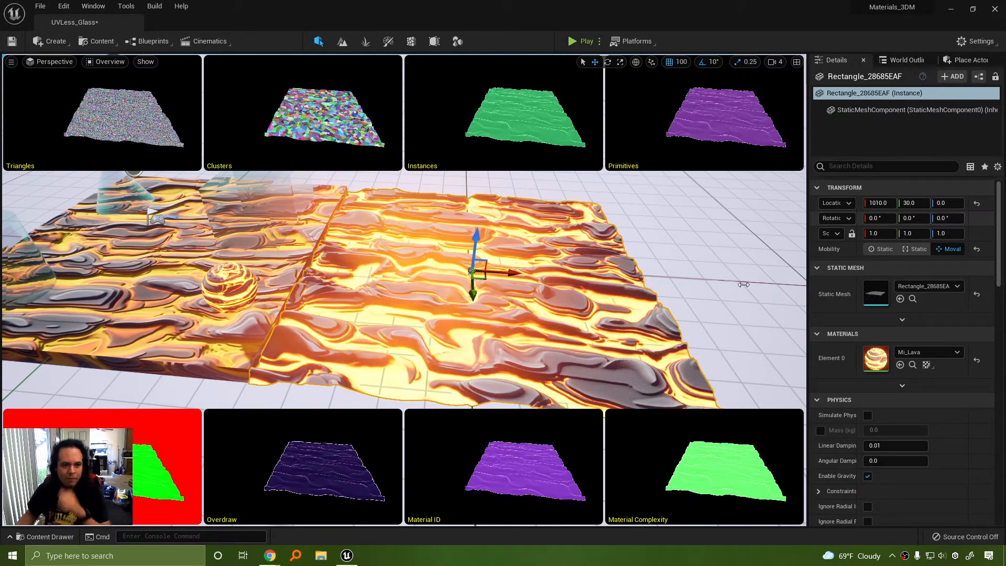
{"action": "right_click_drag", "start_coordinate": [743, 285], "coordinate": [637, 310]}
{"action": "key", "text": "d"}
{"action": "key", "text": "a"}
{"action": "key", "text": "s"}
{"action": "key", "text": "d"}
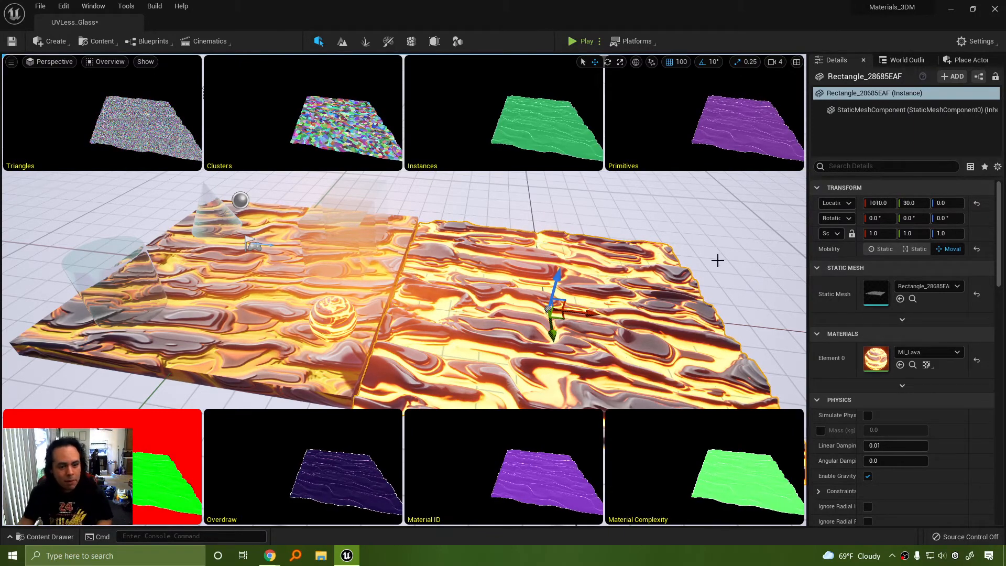
{"action": "right_click_drag", "start_coordinate": [666, 276], "coordinate": [687, 292]}
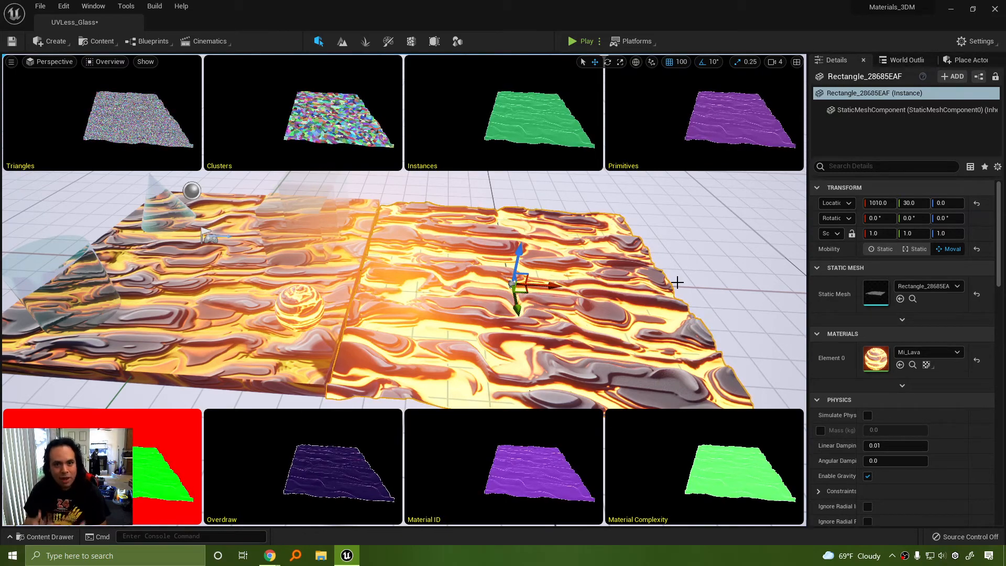
Step: Capture a screenshot of the viewport and open the folder it is saved in, moving that window aside
{"action": "key", "text": "F9"}
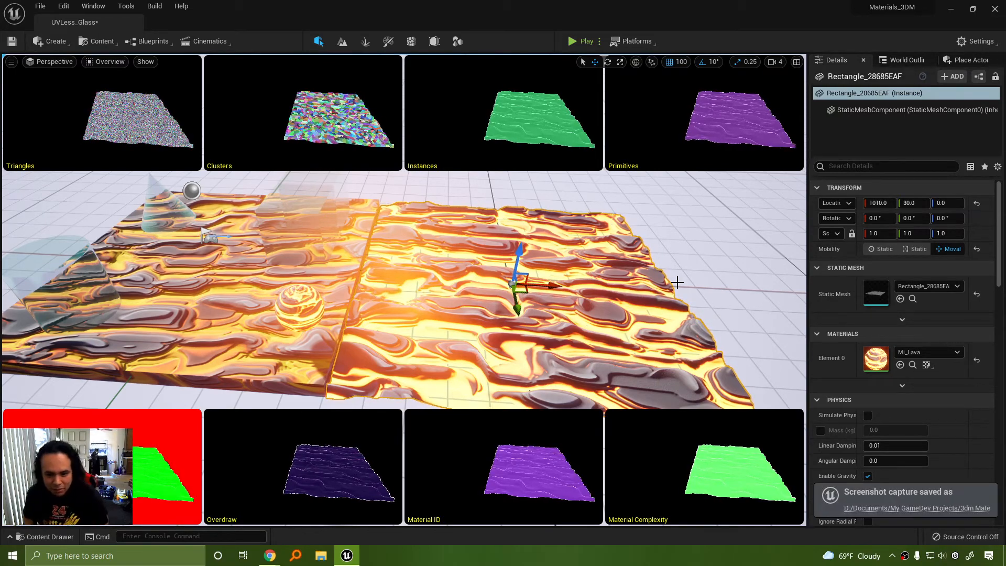
{"action": "left_click", "coordinate": [906, 509]}
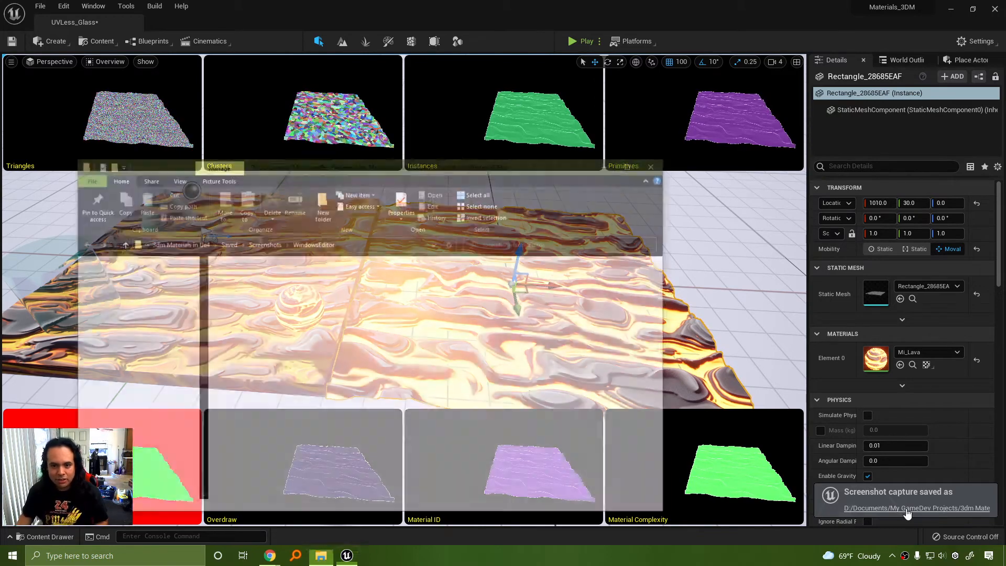
{"action": "left_click_drag", "start_coordinate": [502, 167], "coordinate": [1005, 196]}
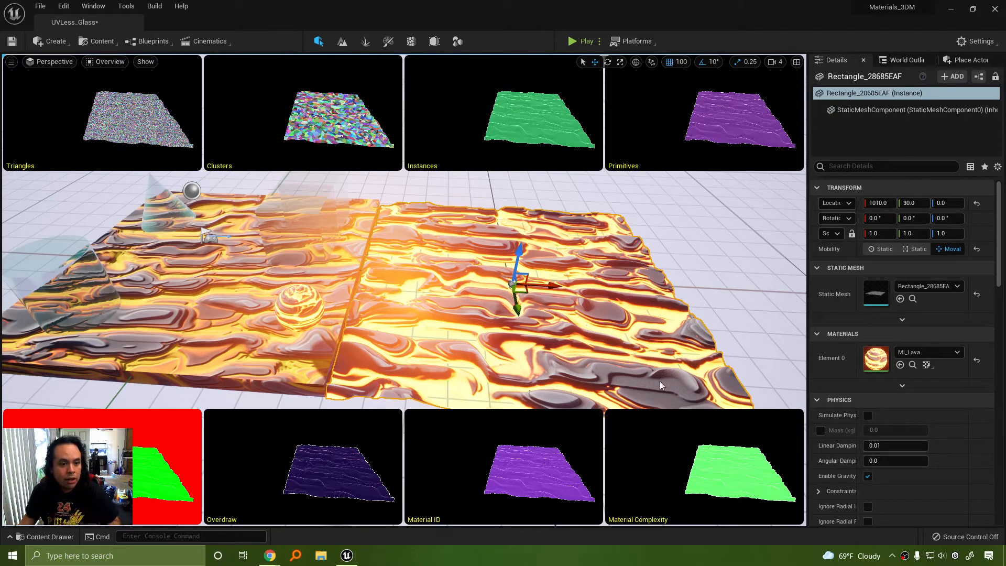
Step: Start a play session of the level to view the lava surface from ground level
{"action": "mouse_move", "coordinate": [584, 317]}
{"action": "right_mouse_down"}
{"action": "mouse_move", "coordinate": [608, 283]}
{"action": "mouse_move", "coordinate": [582, 330]}
{"action": "mouse_move", "coordinate": [579, 362]}
{"action": "mouse_move", "coordinate": [581, 337]}
{"action": "right_mouse_up"}
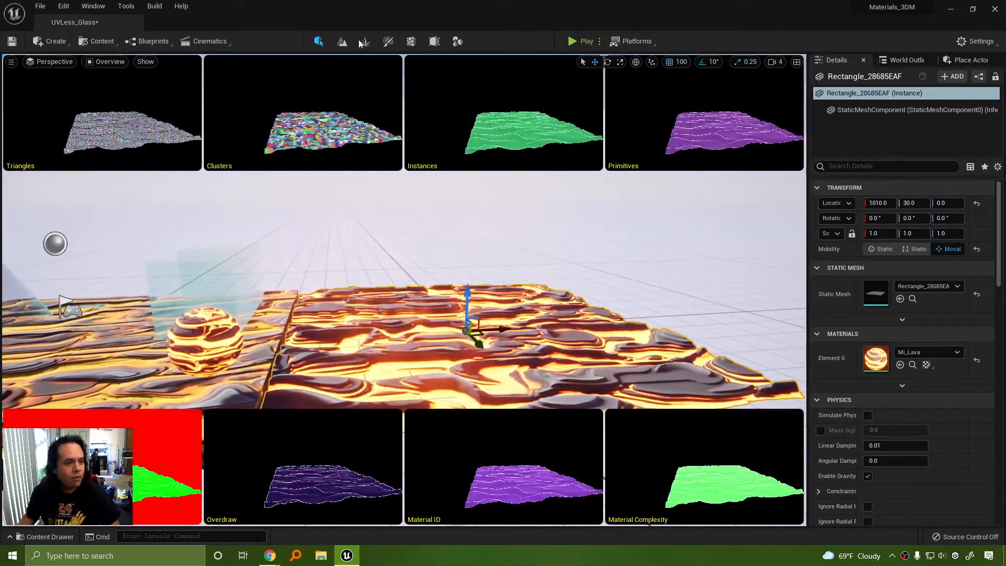
{"action": "left_click", "coordinate": [592, 40]}
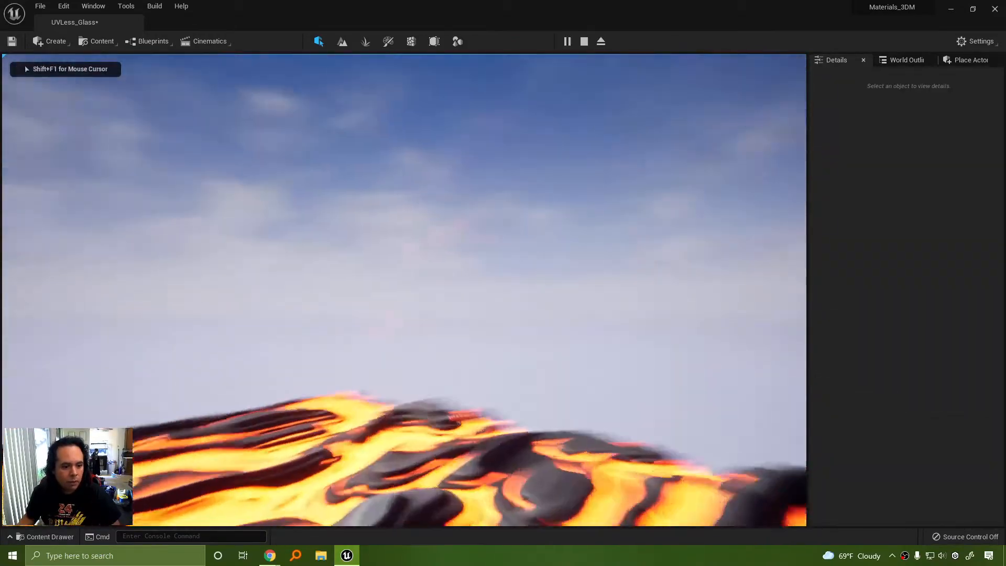
Step: Fly around the level in the play session to compare the displaced lava plane with the adjoining flat lava floor
{"action": "key", "text": "s"}
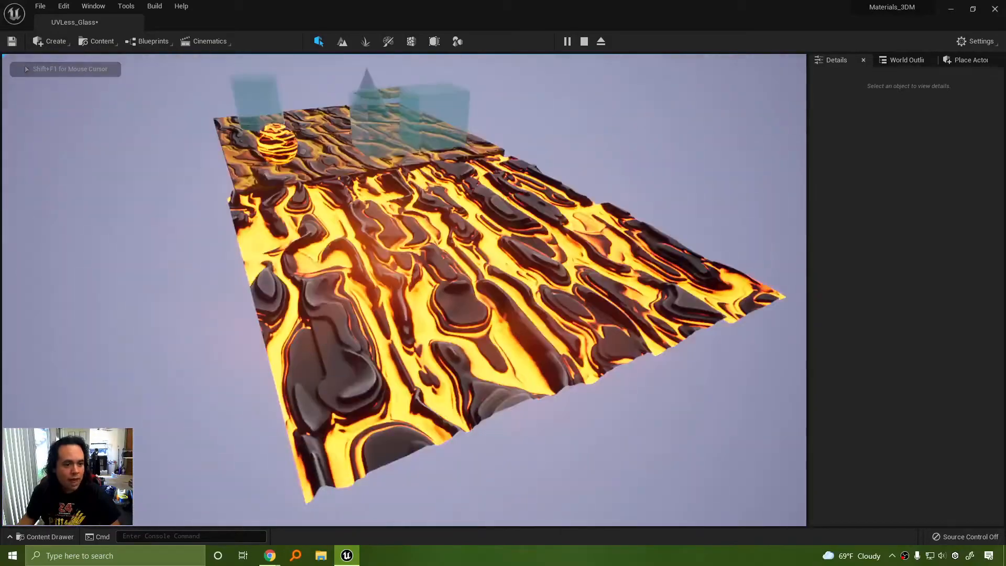
{"action": "key", "text": "w"}
{"action": "key", "text": "w"}
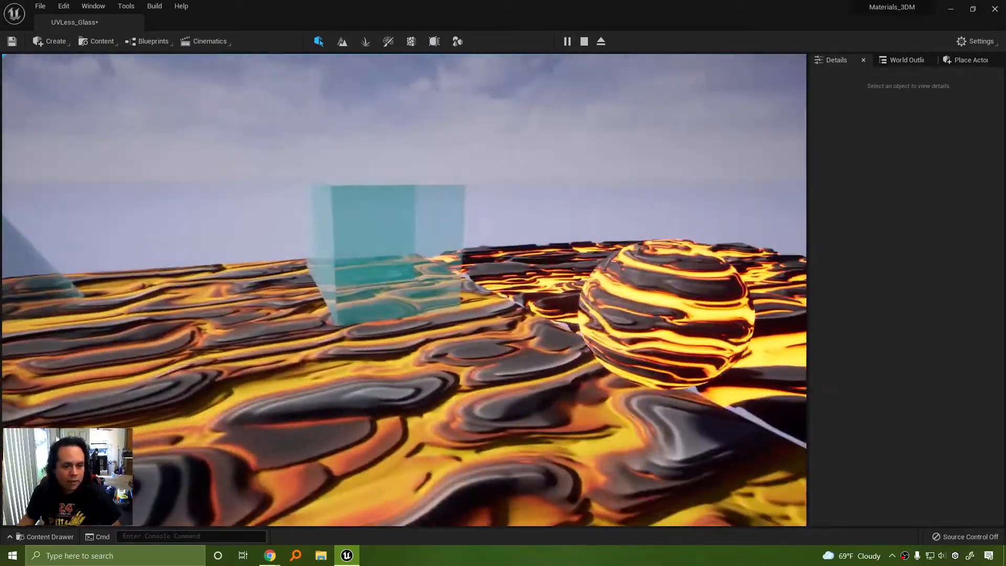
{"action": "key", "text": "s"}
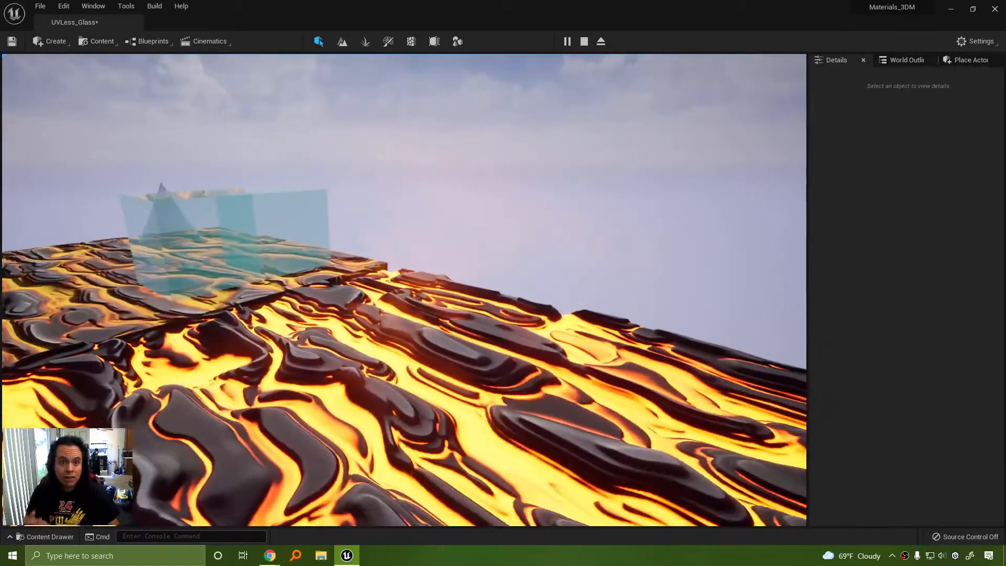
{"action": "key", "text": "s"}
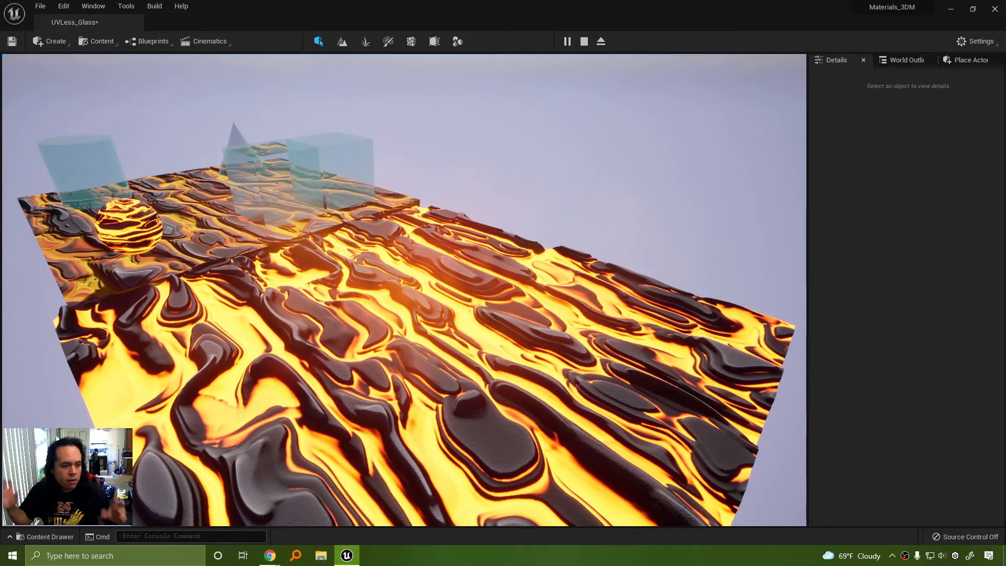
{"action": "key", "text": "a"}
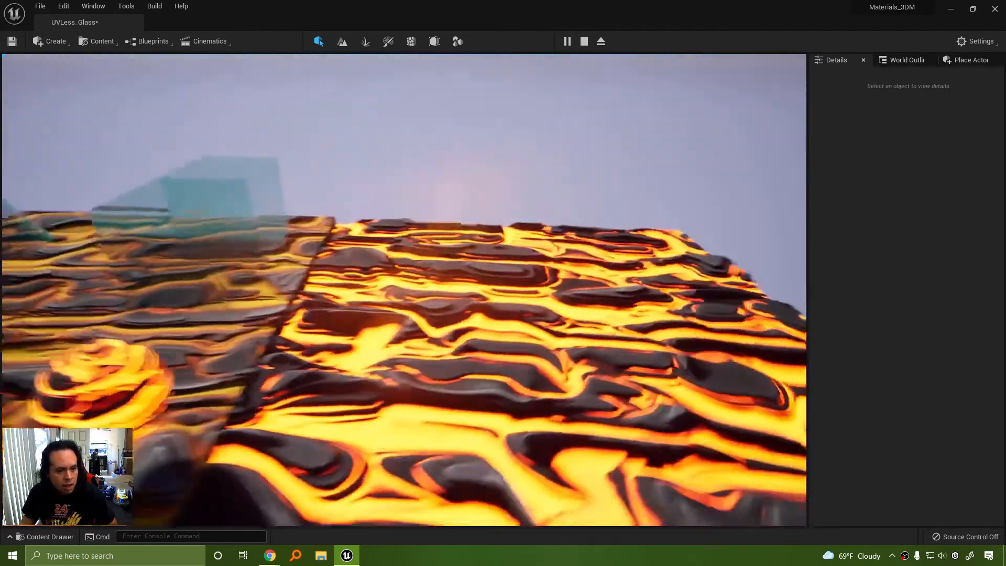
{"action": "key", "text": "s"}
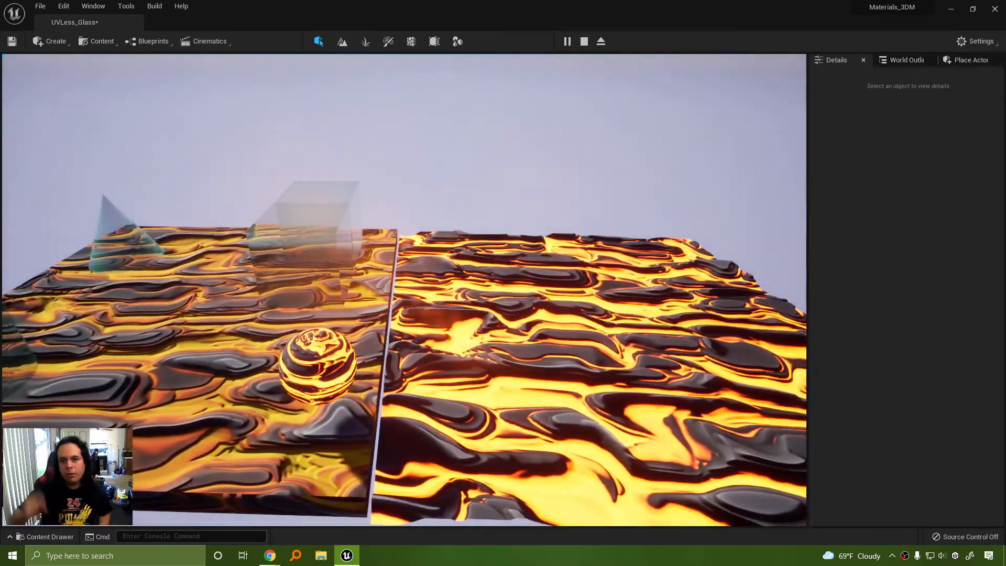